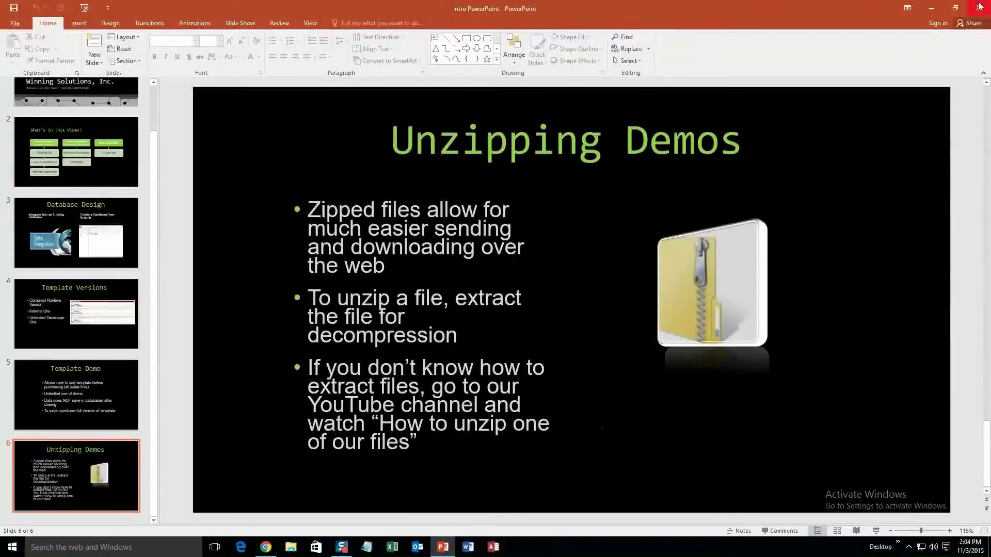
Step: Close PowerPoint and open the Database Templates - List page on the Microsoft Access Expert site
{"action": "left_click", "coordinate": [979, 8]}
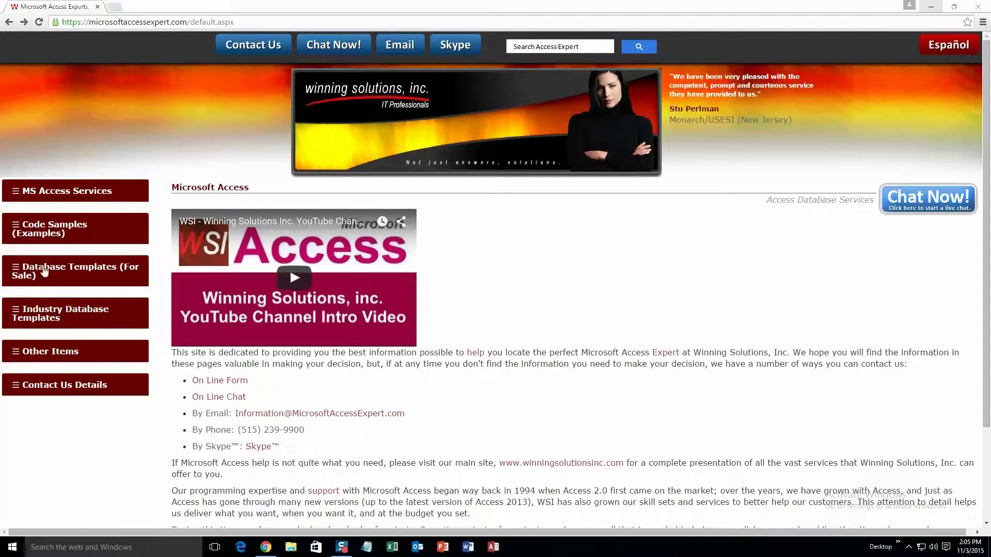
{"action": "left_click", "coordinate": [85, 273]}
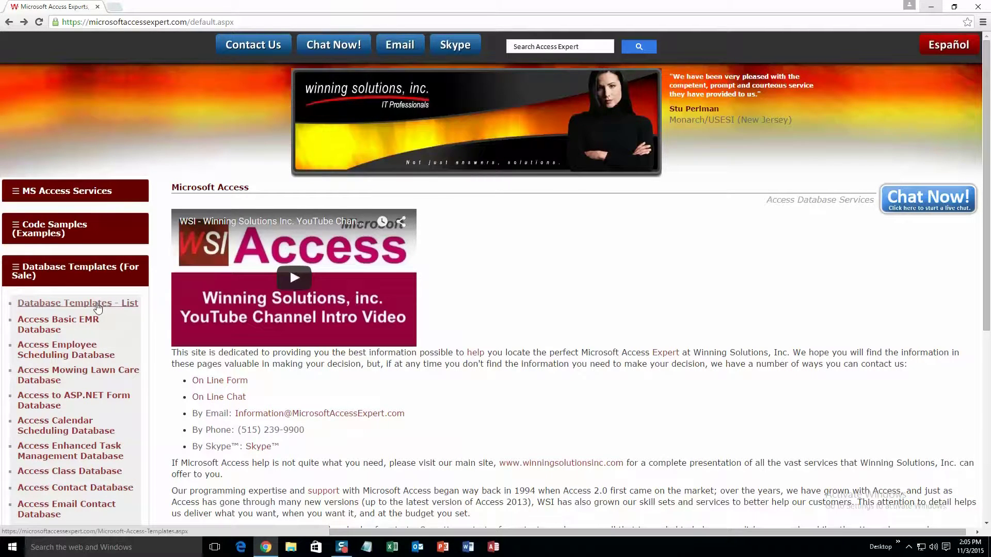
{"action": "left_click", "coordinate": [98, 308]}
Step: Scroll the templates page down to the Database Tools and Misc Templates section
{"action": "scroll", "coordinate": [291, 419], "scroll_direction": "down", "scroll_amount": 3}
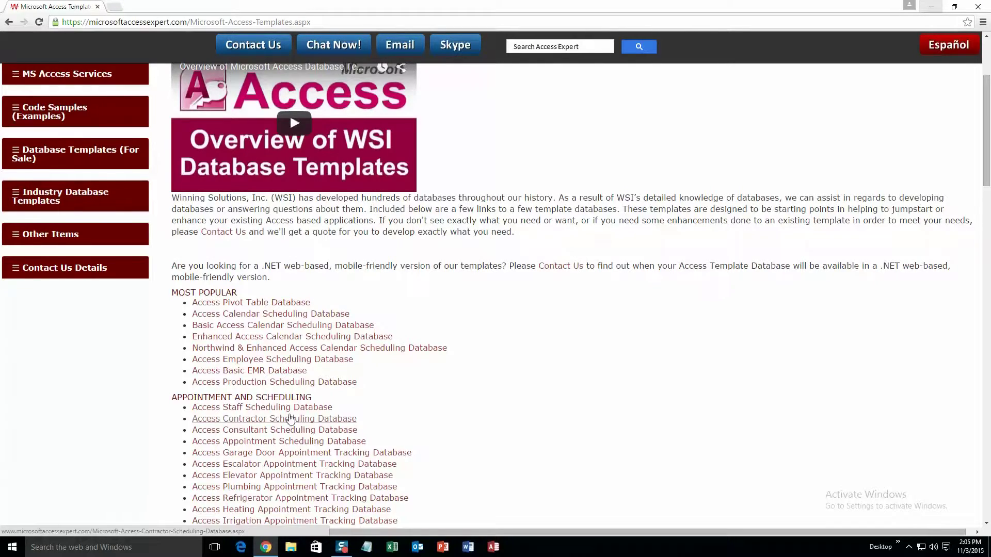
{"action": "scroll", "coordinate": [292, 421], "scroll_direction": "down", "scroll_amount": 2}
{"action": "scroll", "coordinate": [292, 428], "scroll_direction": "down", "scroll_amount": 1}
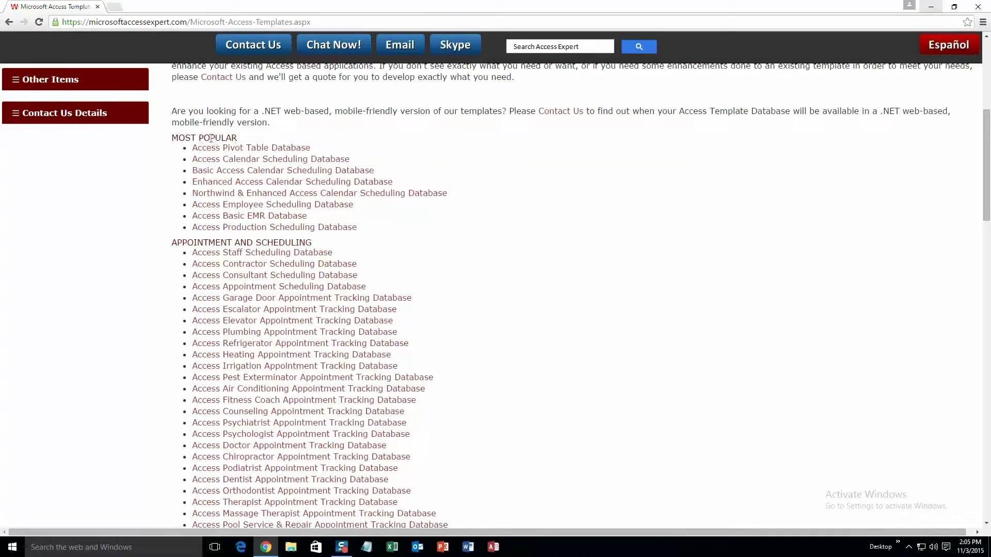
{"action": "scroll", "coordinate": [259, 280], "scroll_direction": "down", "scroll_amount": 3}
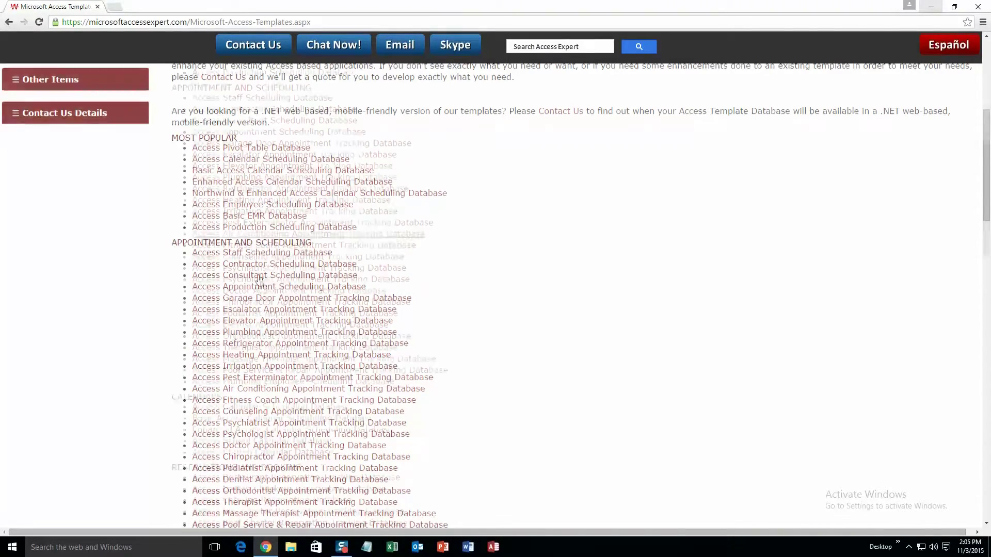
{"action": "scroll", "coordinate": [259, 281], "scroll_direction": "down", "scroll_amount": 4}
{"action": "scroll", "coordinate": [261, 284], "scroll_direction": "down", "scroll_amount": 6}
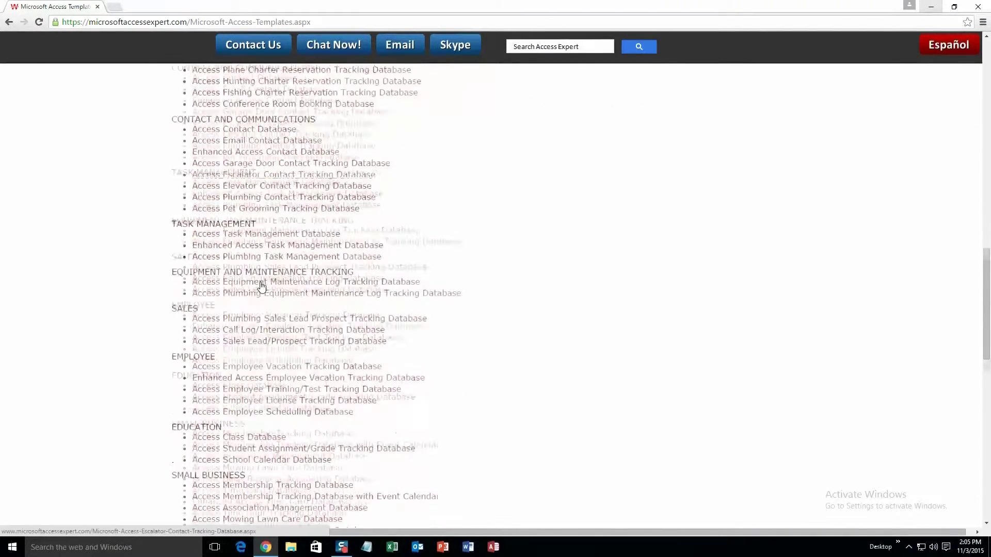
{"action": "scroll", "coordinate": [261, 286], "scroll_direction": "down", "scroll_amount": 9}
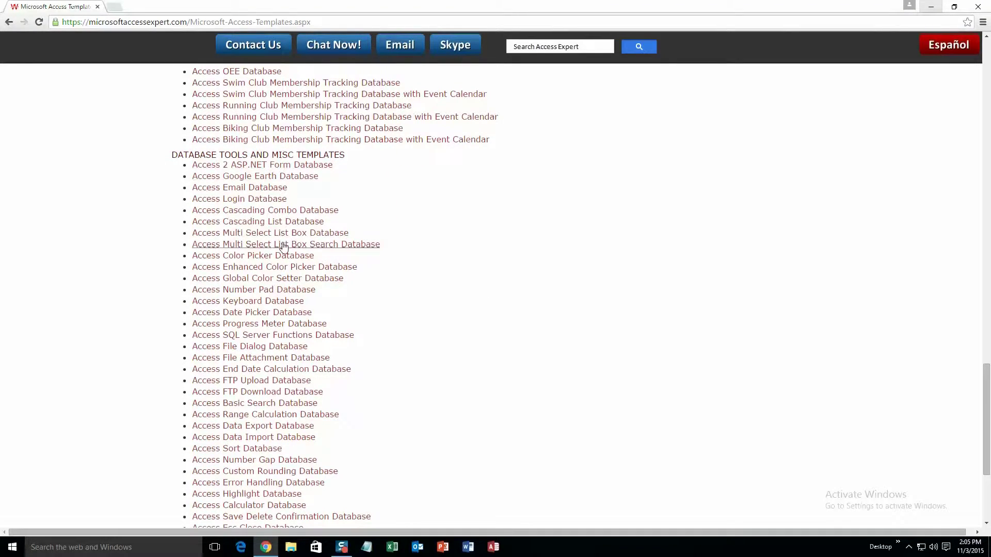
{"action": "scroll", "coordinate": [283, 247], "scroll_direction": "down", "scroll_amount": 1}
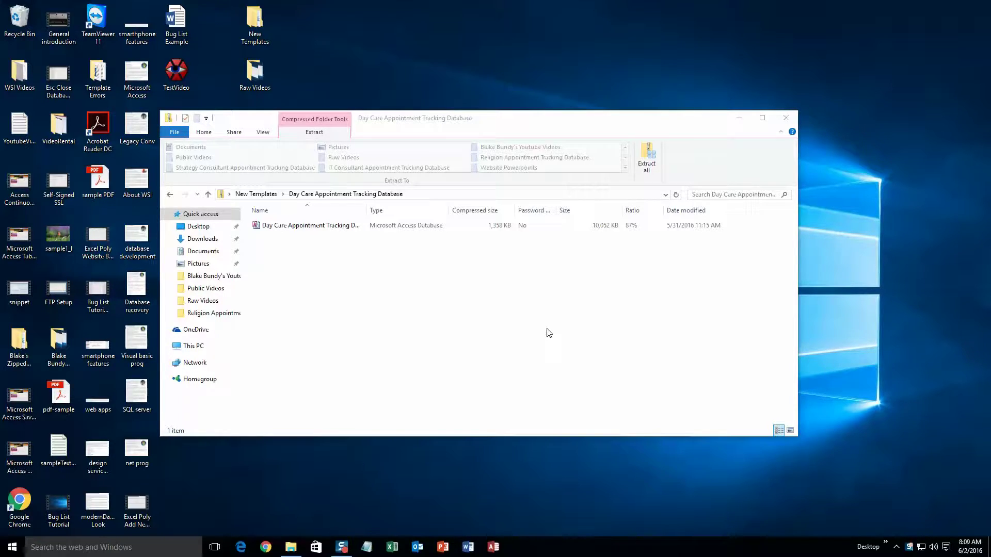
Step: Extract the zipped Day Care Appointment Tracking Database to the suggested folder and open its .accdb file
{"action": "left_click", "coordinate": [643, 164]}
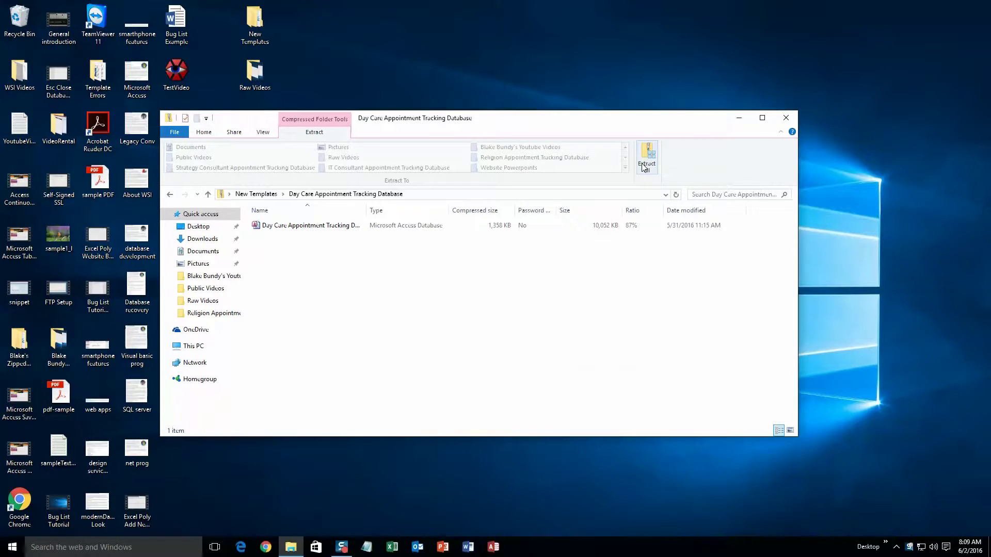
{"action": "left_click", "coordinate": [575, 372]}
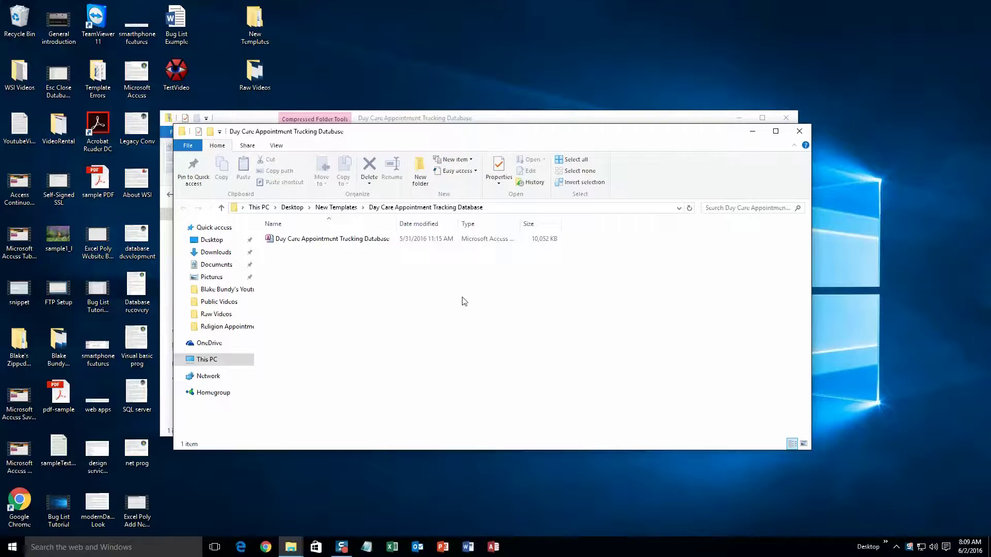
{"action": "double_click", "coordinate": [371, 238]}
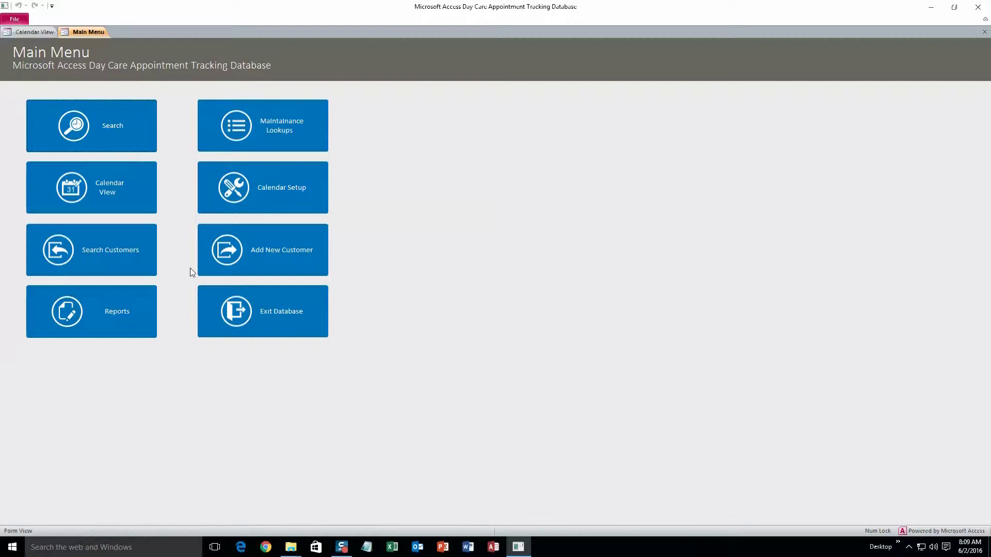
Step: Start a new customer with the parent's first and last name, child's name and e-mail
{"action": "left_click", "coordinate": [252, 262]}
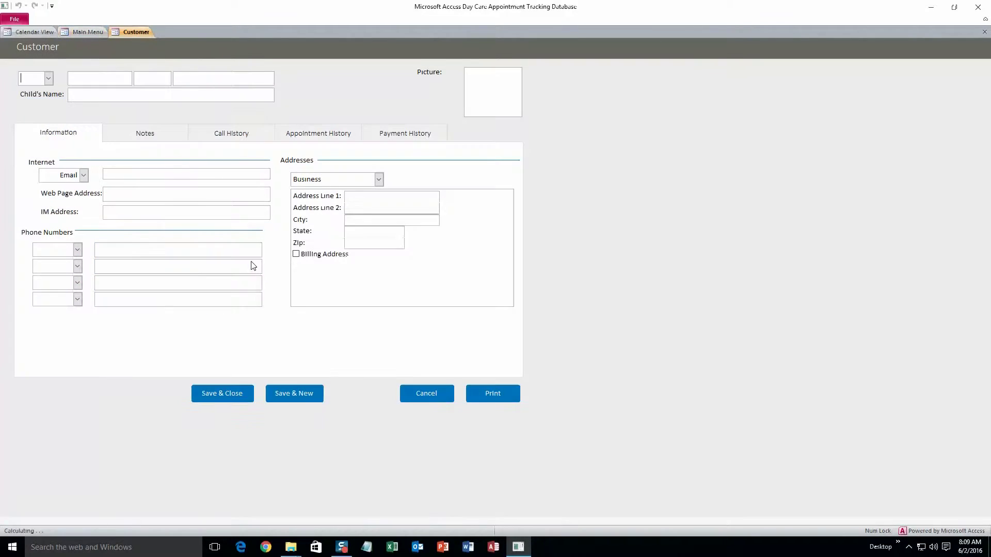
{"action": "left_click", "coordinate": [117, 80]}
{"action": "type", "text": "John"}
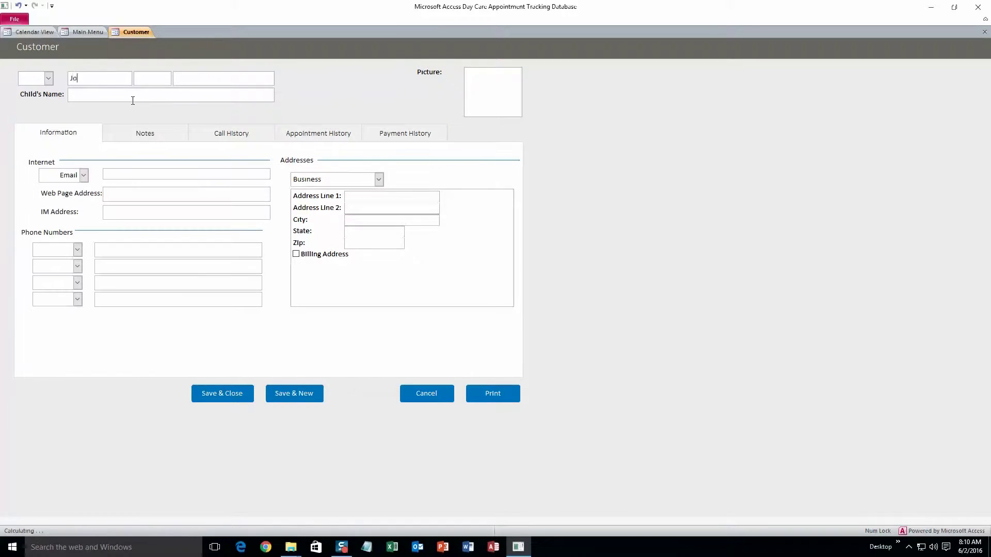
{"action": "left_click", "coordinate": [233, 78]}
{"action": "type", "text": "Smith"}
{"action": "left_click", "coordinate": [216, 96]}
{"action": "type", "text": "Jeffery"}
{"action": "left_click", "coordinate": [150, 176]}
{"action": "type", "text": "test@test"}
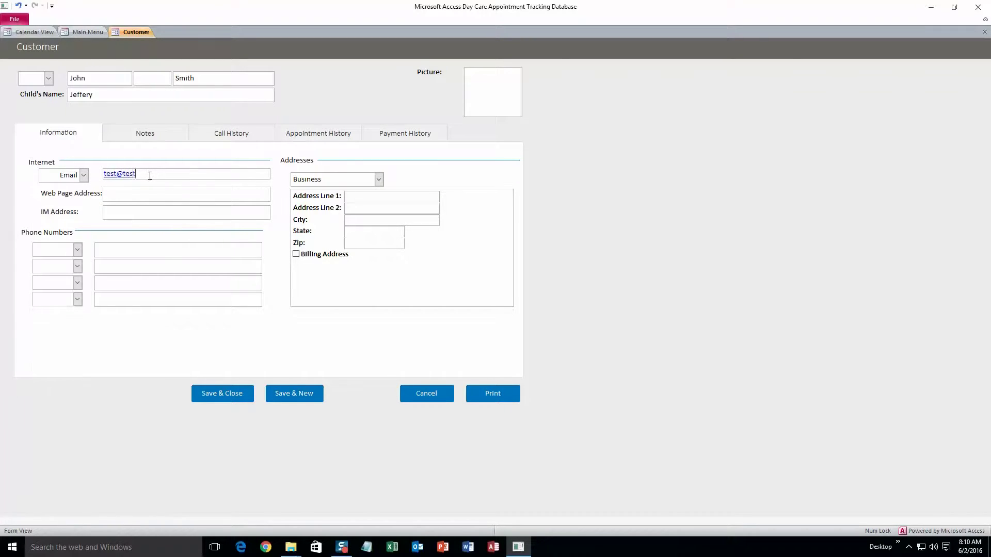
{"action": "type", "text": ".com"}
Step: Fill in the customer's street address, city and state
{"action": "left_click", "coordinate": [362, 194]}
{"action": "type", "text": "1234"}
{"action": "left_click", "coordinate": [353, 222]}
{"action": "type", "text": "Rutland"}
{"action": "left_click", "coordinate": [356, 235]}
{"action": "type", "text": "IA"}
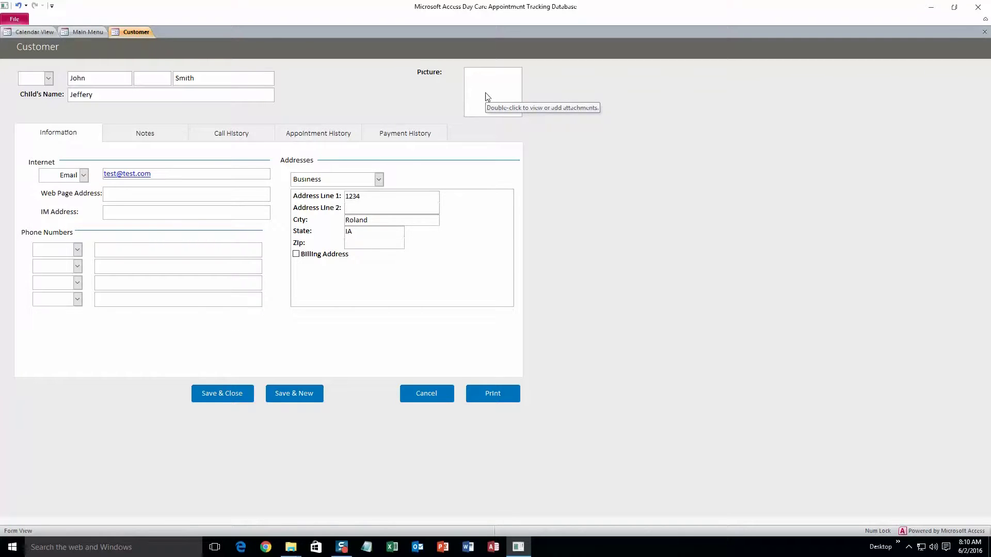
Step: Review the Notes, Call, Appointment and Payment History tabs, then save and close the customer
{"action": "left_click", "coordinate": [165, 134]}
{"action": "left_click", "coordinate": [239, 136]}
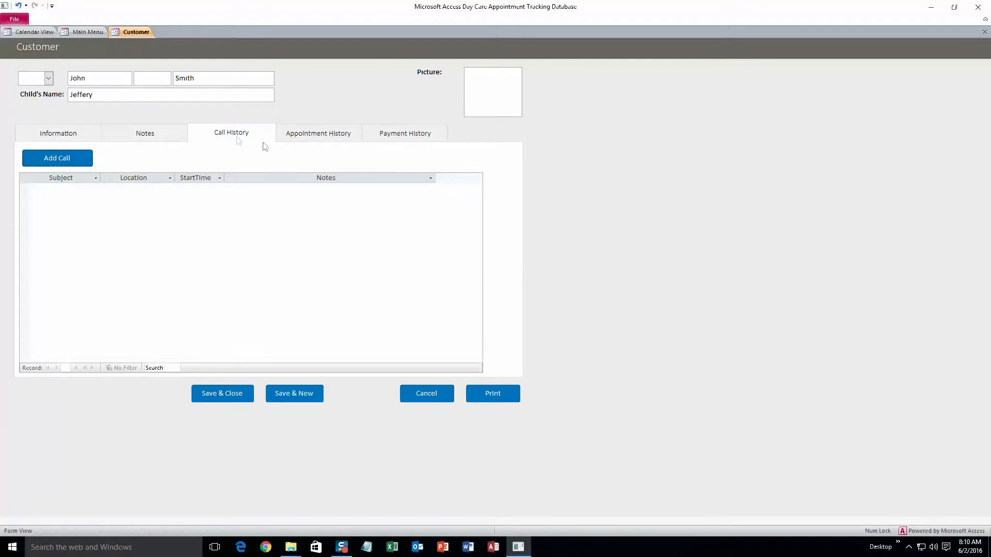
{"action": "left_click", "coordinate": [314, 137]}
{"action": "left_click", "coordinate": [395, 139]}
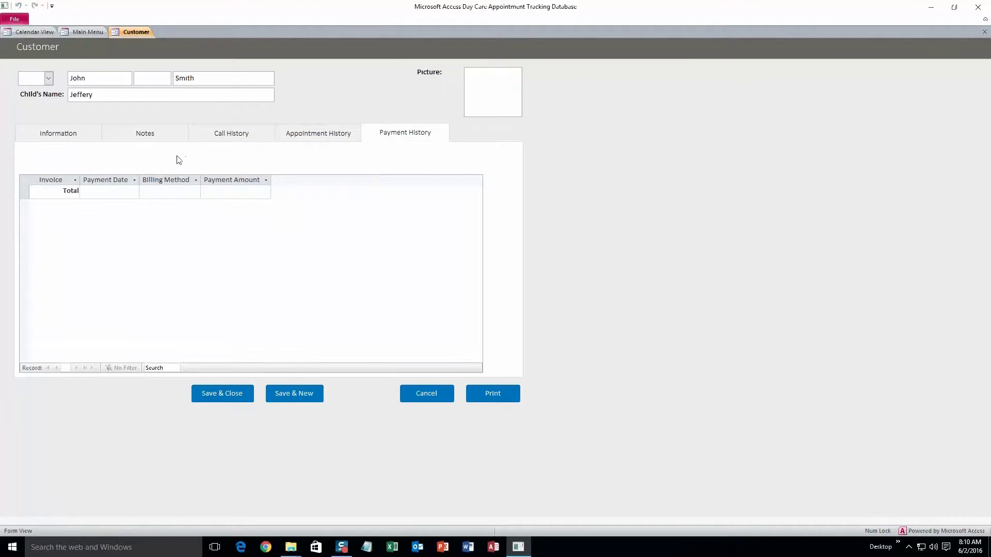
{"action": "left_click", "coordinate": [81, 137]}
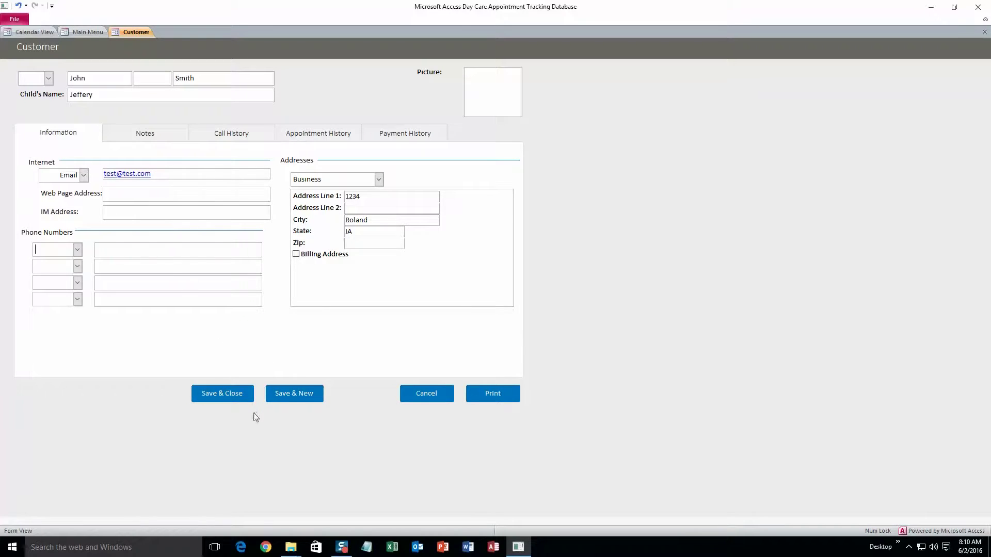
{"action": "left_click", "coordinate": [242, 396]}
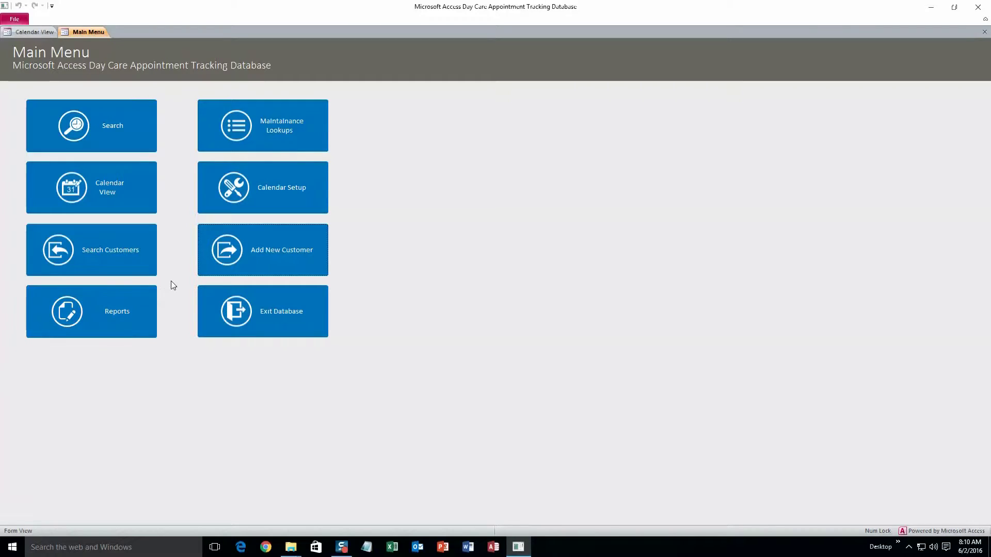
Step: Search customers by the new customer's last name
{"action": "left_click", "coordinate": [97, 260]}
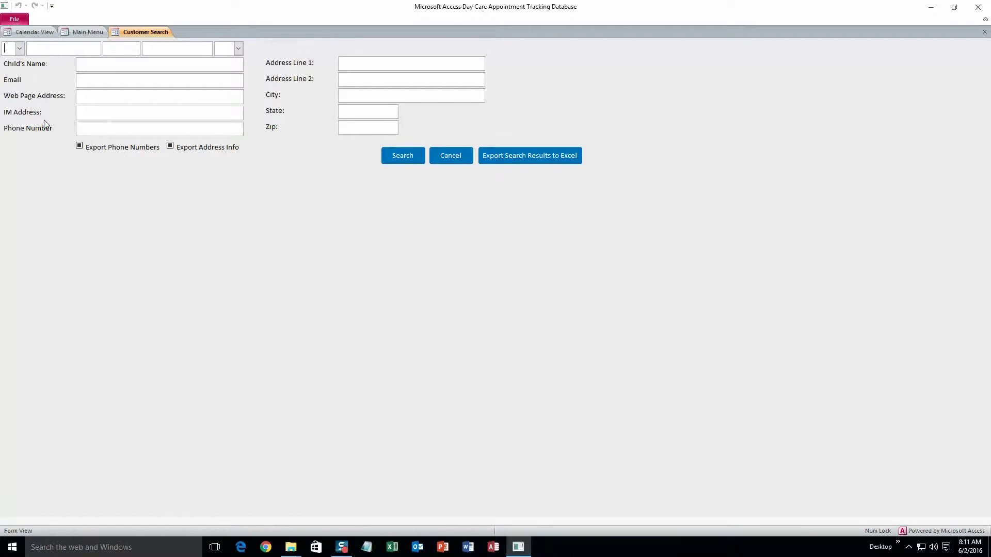
{"action": "left_click", "coordinate": [159, 50]}
{"action": "type", "text": "Smith"}
{"action": "left_click", "coordinate": [406, 157]}
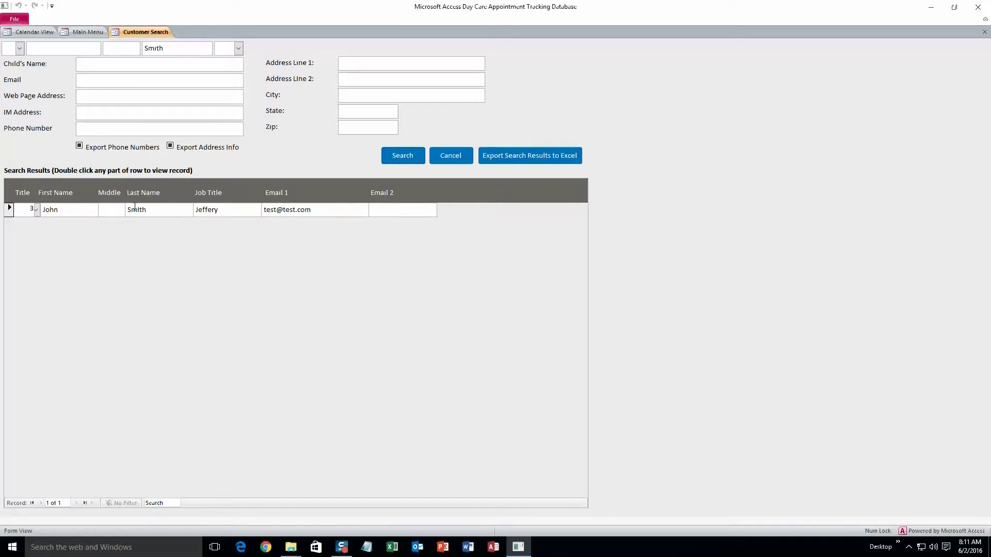
Step: Open the matching customer's record, close it unchanged, and export the results to Excel
{"action": "double_click", "coordinate": [135, 212]}
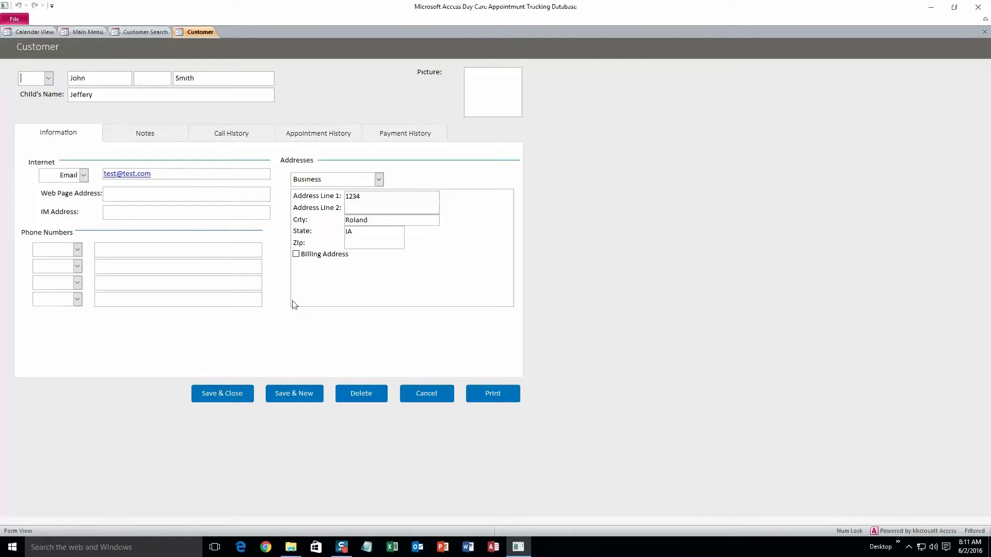
{"action": "left_click", "coordinate": [440, 393]}
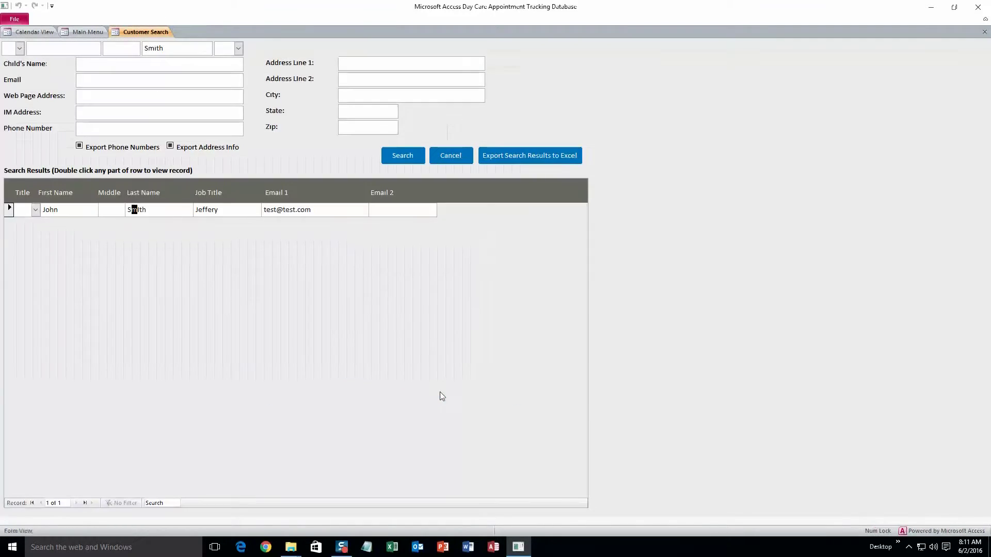
{"action": "left_click", "coordinate": [491, 161]}
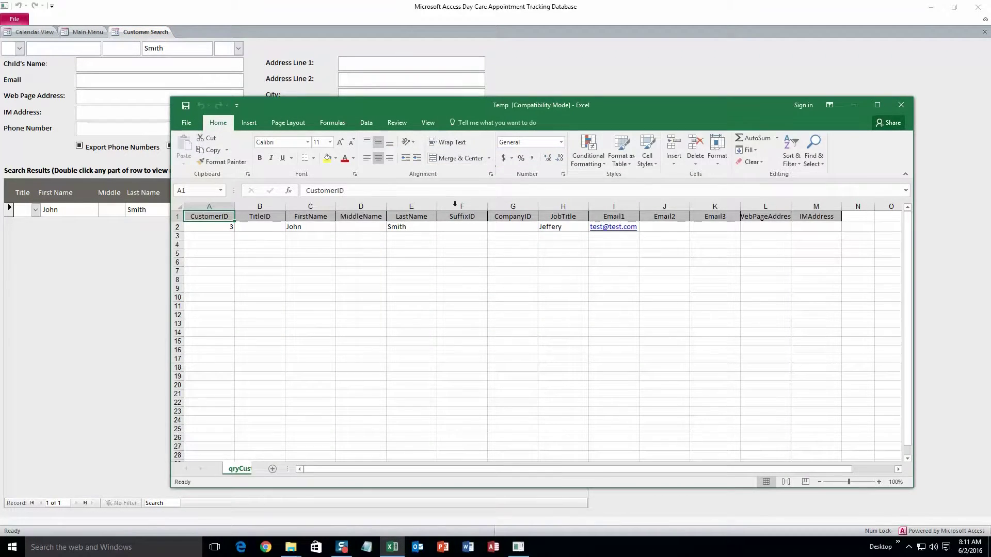
Step: Check the exported Temp workbook, close Excel, and return to the Main Menu
{"action": "left_click_drag", "start_coordinate": [453, 98], "coordinate": [513, 83]}
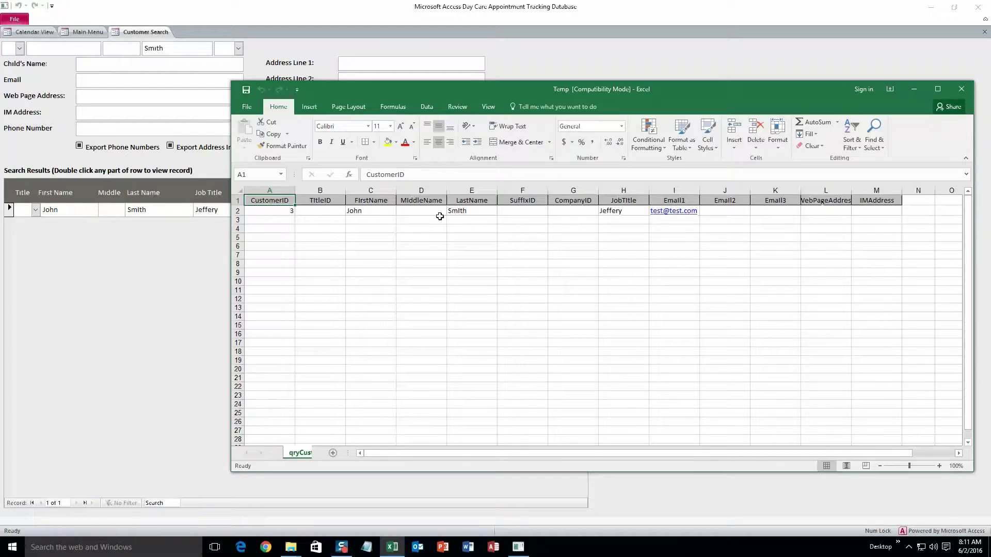
{"action": "left_click", "coordinate": [961, 89]}
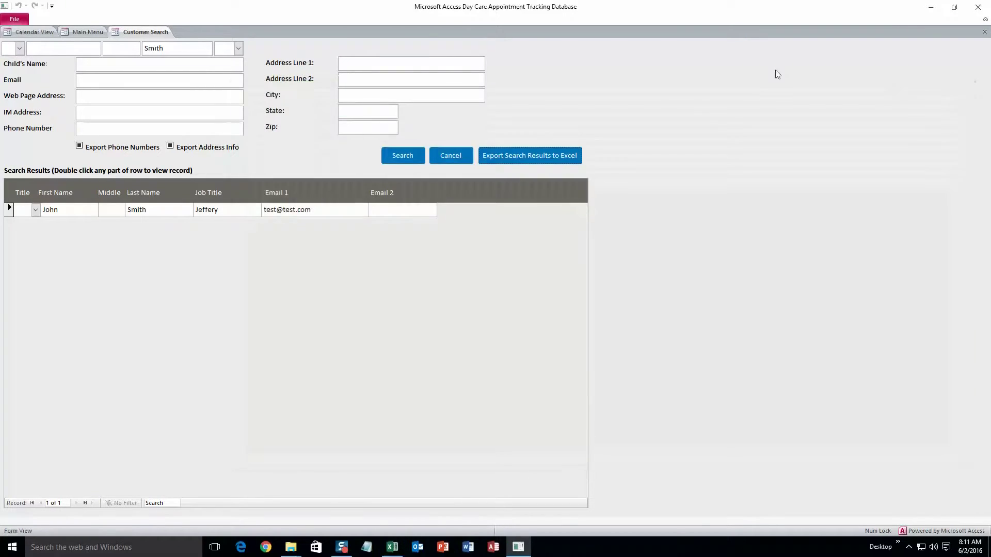
{"action": "left_click", "coordinate": [100, 32]}
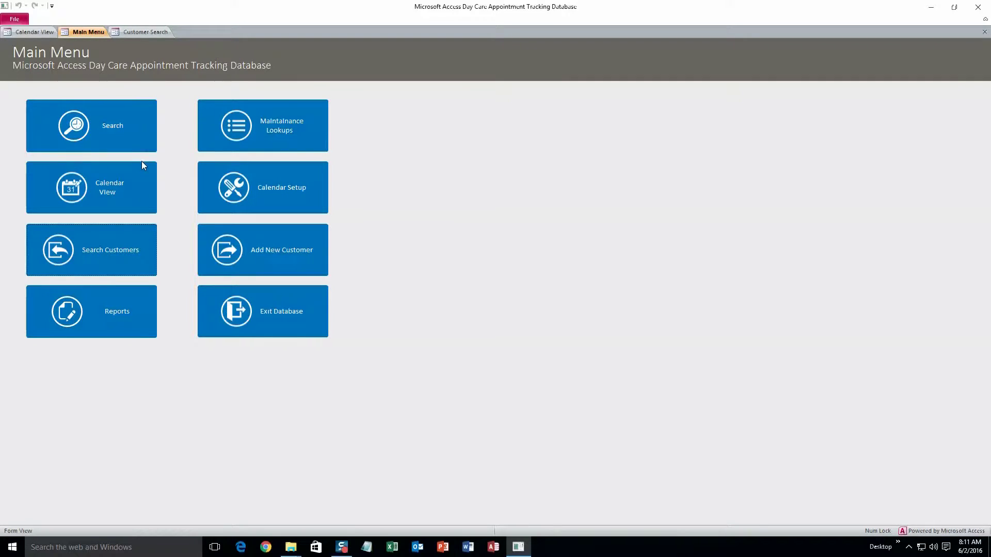
Step: Create a 12 pm appointment in the day calendar for the new customer with Employee 1
{"action": "left_click", "coordinate": [100, 189]}
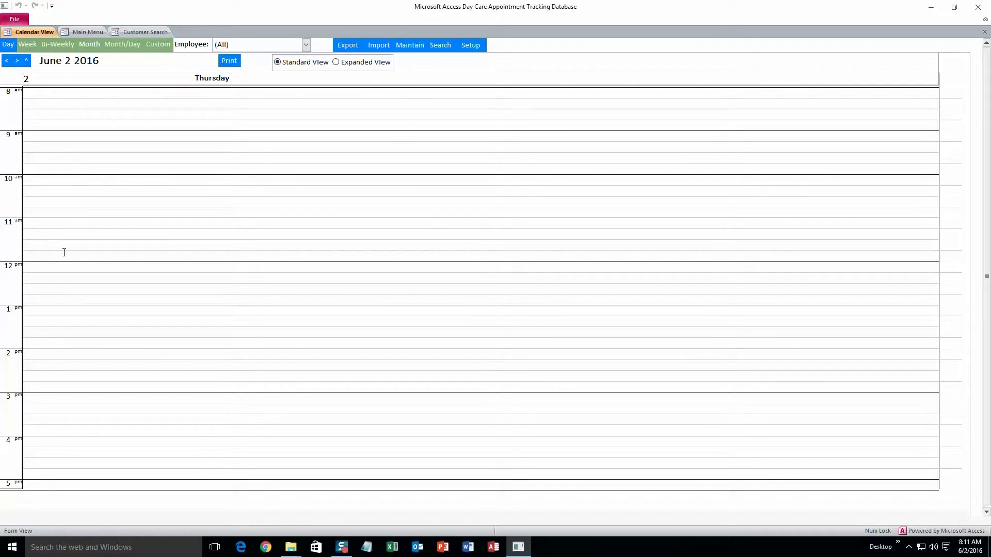
{"action": "double_click", "coordinate": [64, 268]}
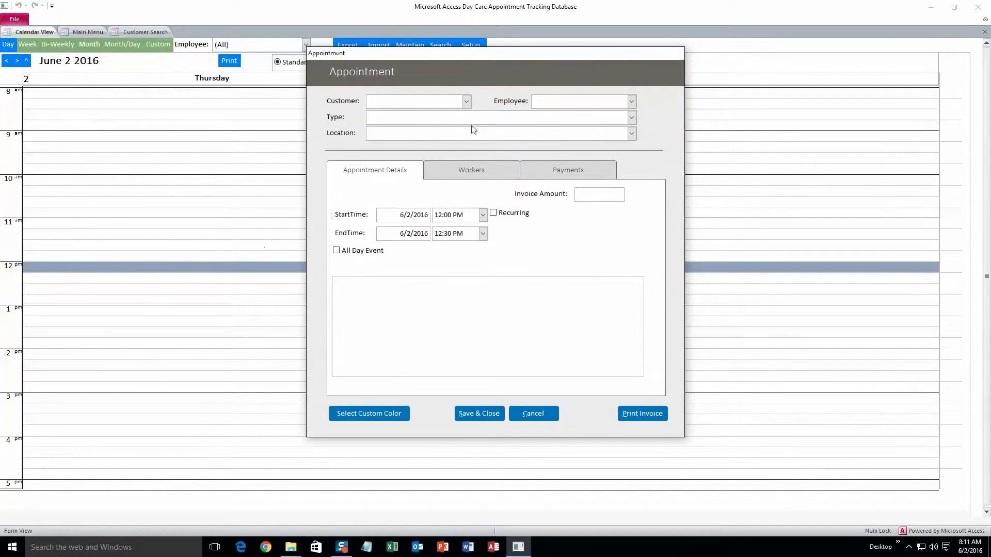
{"action": "left_click", "coordinate": [467, 102]}
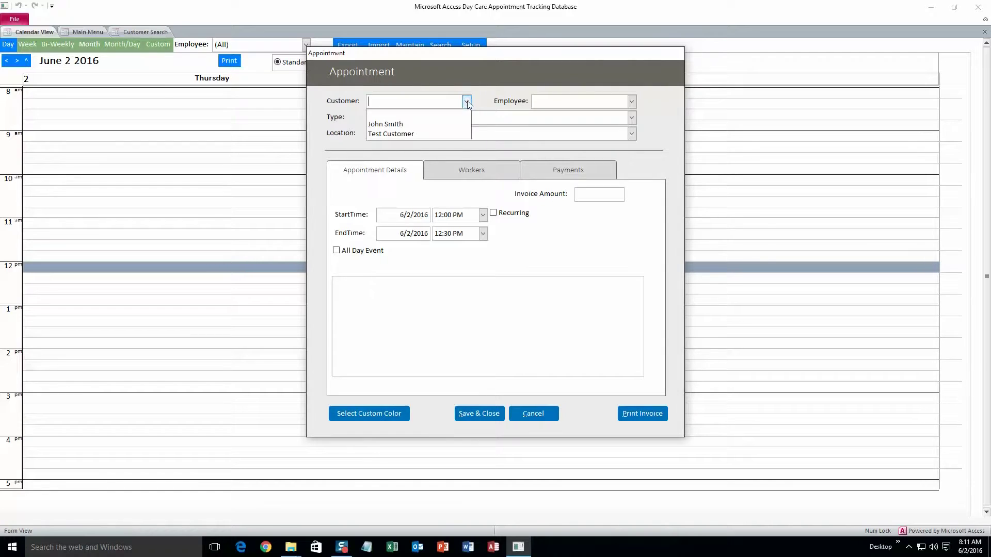
{"action": "left_click", "coordinate": [390, 119]}
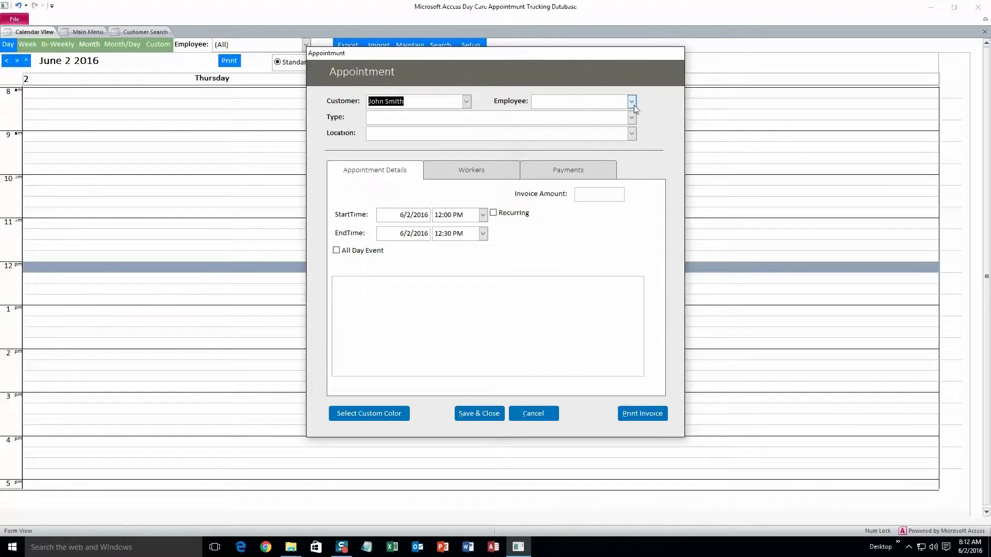
{"action": "left_click", "coordinate": [631, 102]}
{"action": "left_click", "coordinate": [599, 111]}
Step: Set the appointment type to Individual and location to Location 1, keeping Employee 1
{"action": "left_click", "coordinate": [631, 118]}
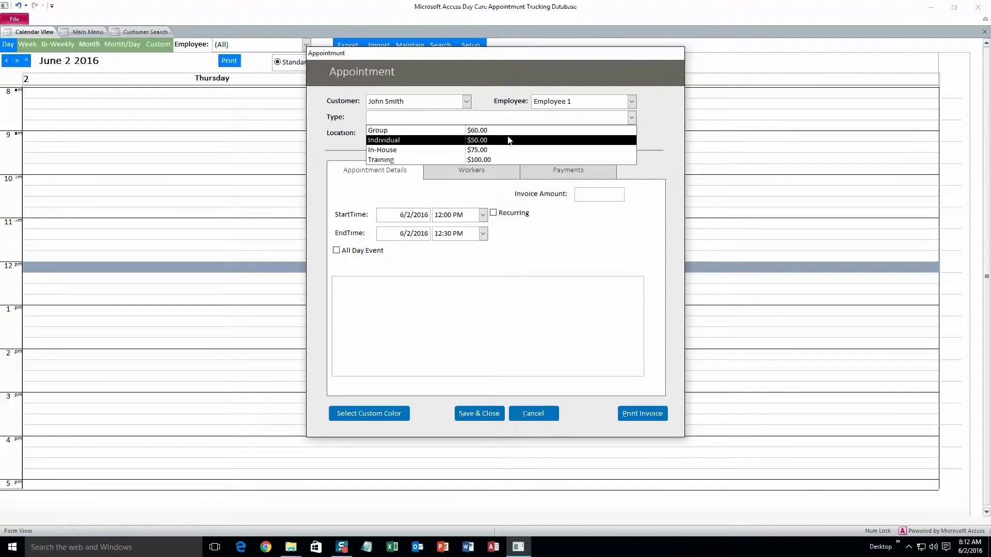
{"action": "left_click", "coordinate": [508, 141]}
{"action": "left_click", "coordinate": [632, 134]}
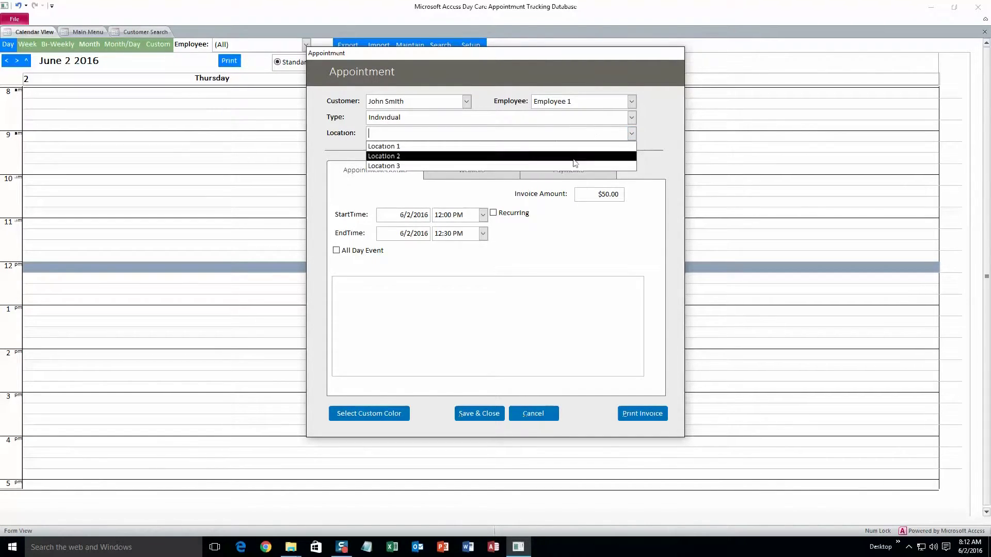
{"action": "left_click", "coordinate": [520, 145]}
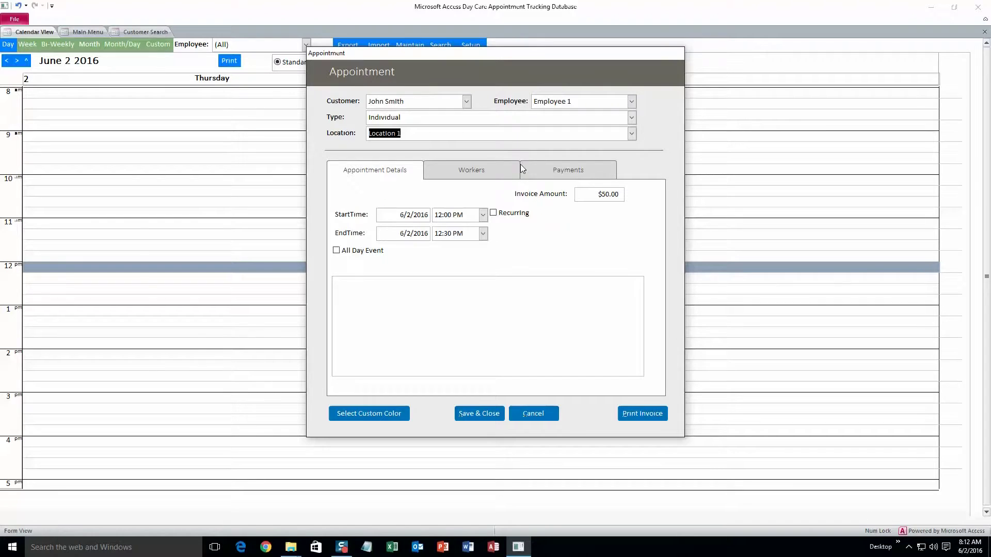
{"action": "left_click", "coordinate": [632, 101]}
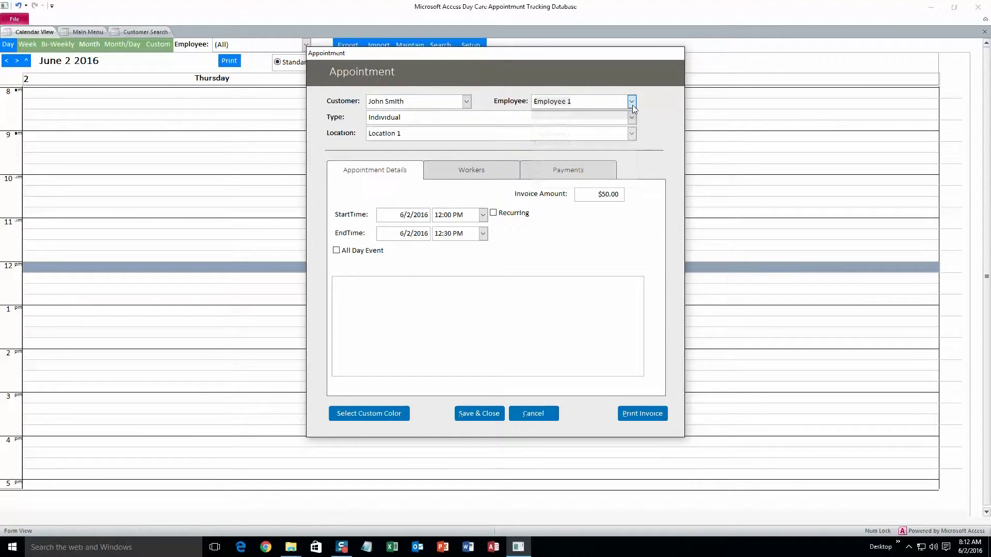
{"action": "left_click", "coordinate": [631, 109]}
{"action": "left_click", "coordinate": [632, 117]}
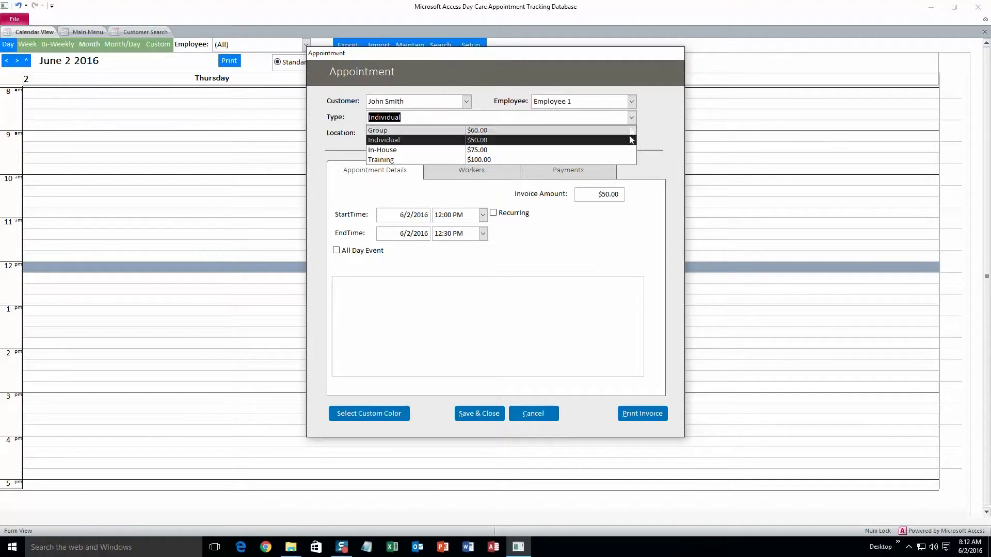
{"action": "left_click", "coordinate": [593, 141]}
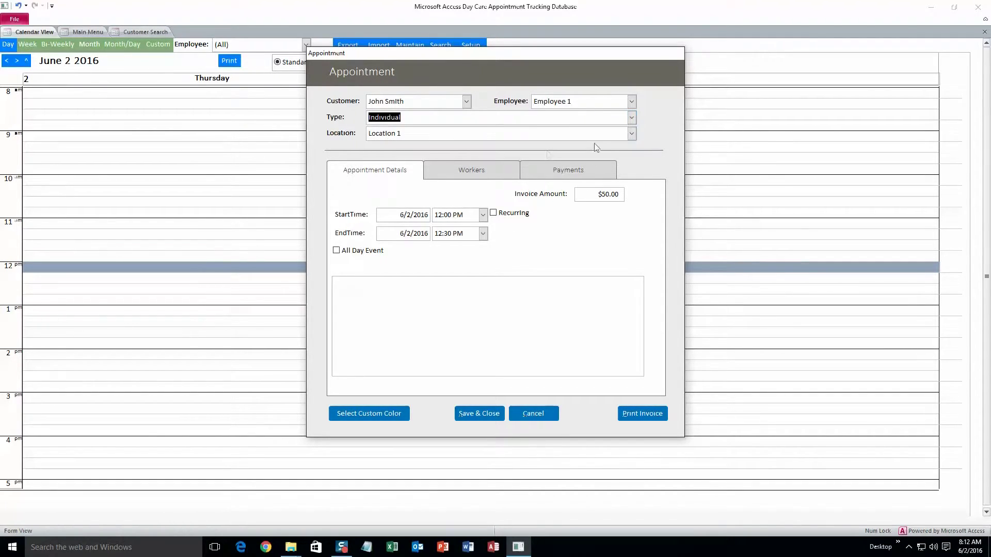
Step: Add notes to the appointment and review its Workers and Payment tabs
{"action": "left_click", "coordinate": [381, 283]}
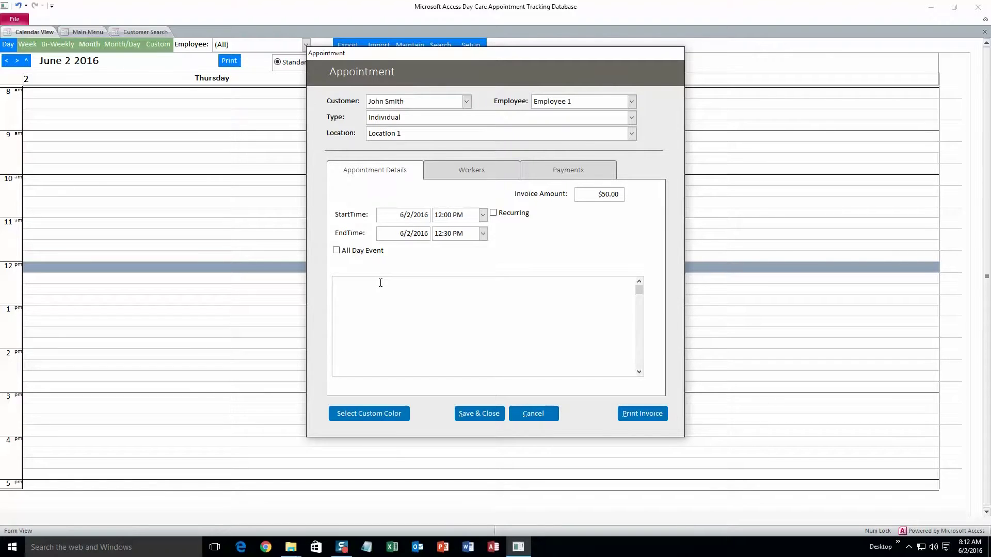
{"action": "type", "text": "Gsdfghiugiusnfggf"}
{"action": "left_click", "coordinate": [472, 173]}
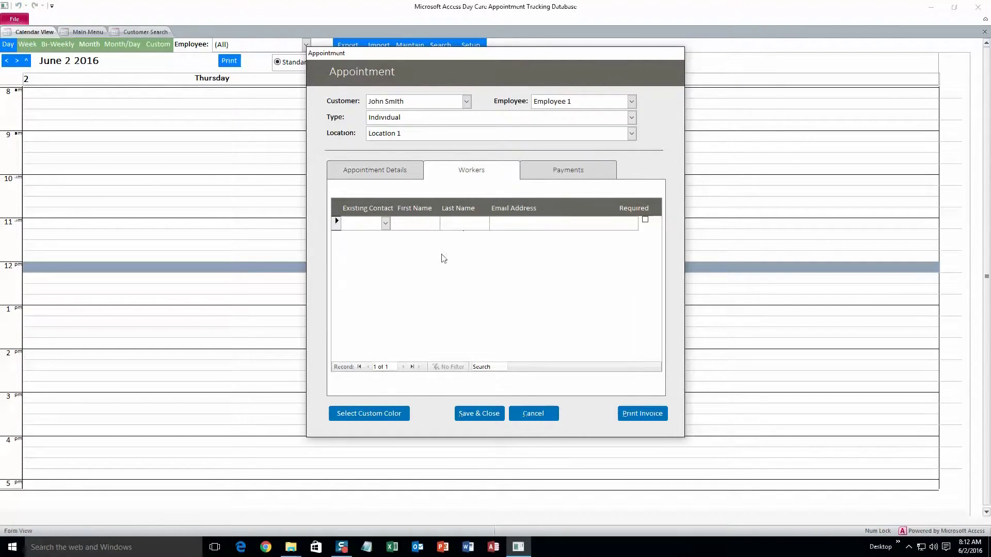
{"action": "left_click", "coordinate": [564, 174]}
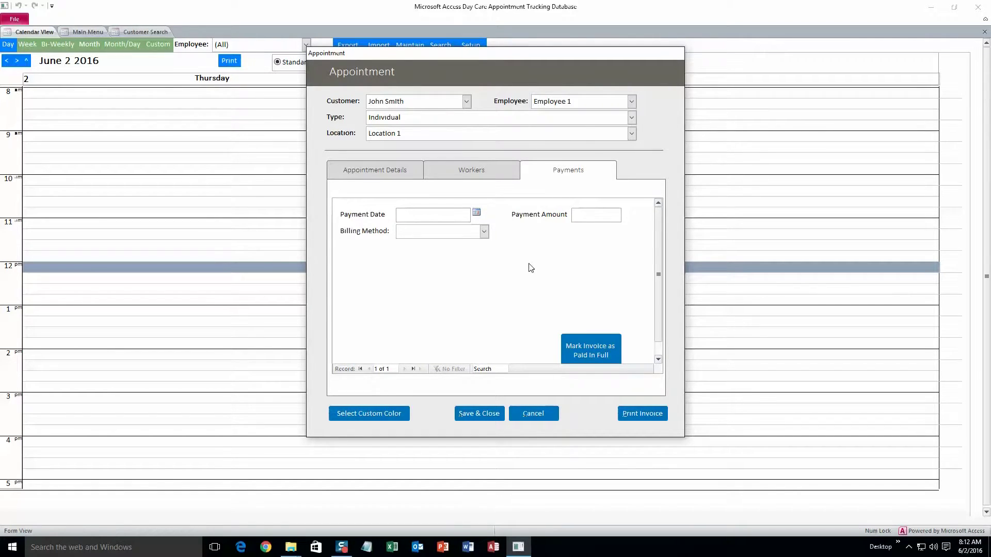
{"action": "left_click", "coordinate": [415, 176]}
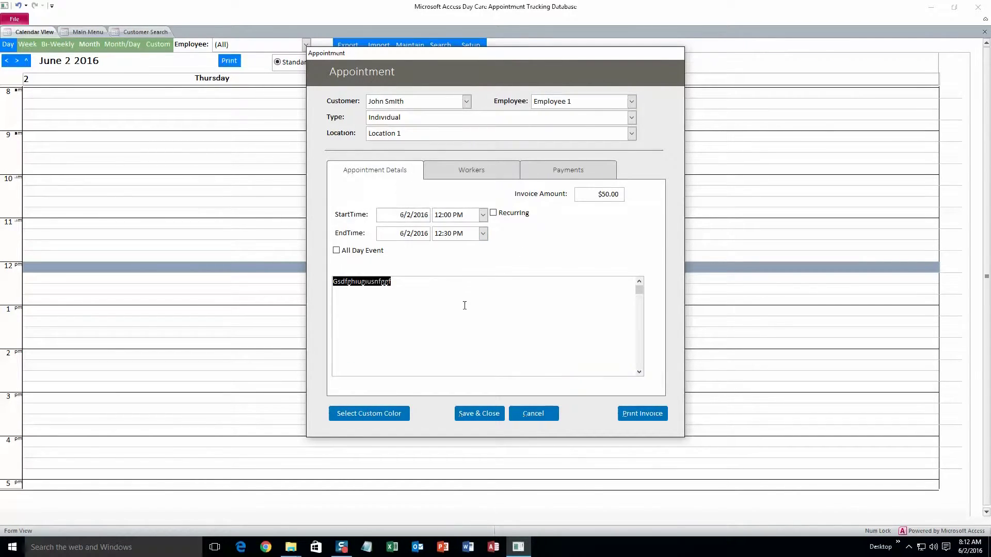
Step: Give the appointment a custom blue colour and save it
{"action": "left_click", "coordinate": [394, 418]}
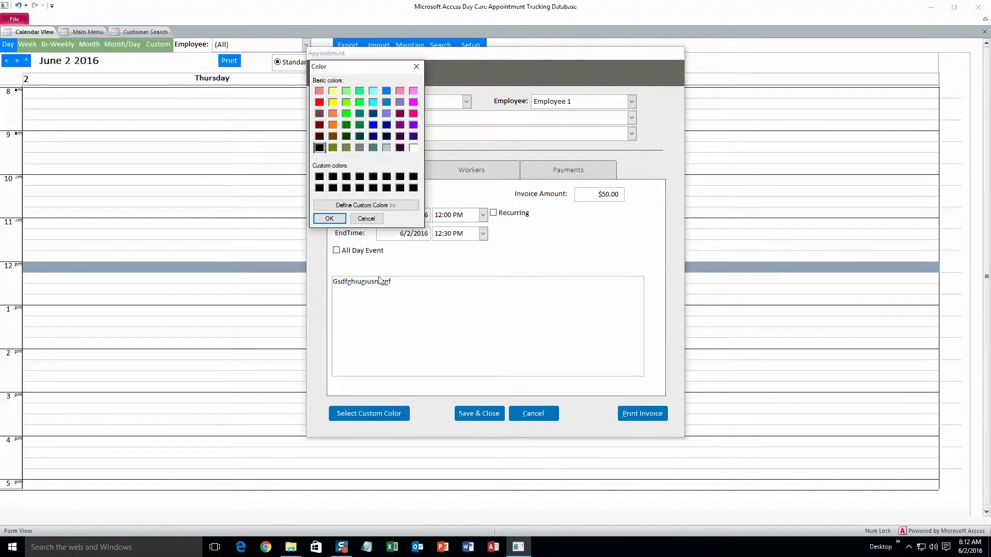
{"action": "left_click", "coordinate": [387, 90]}
{"action": "left_click", "coordinate": [327, 220]}
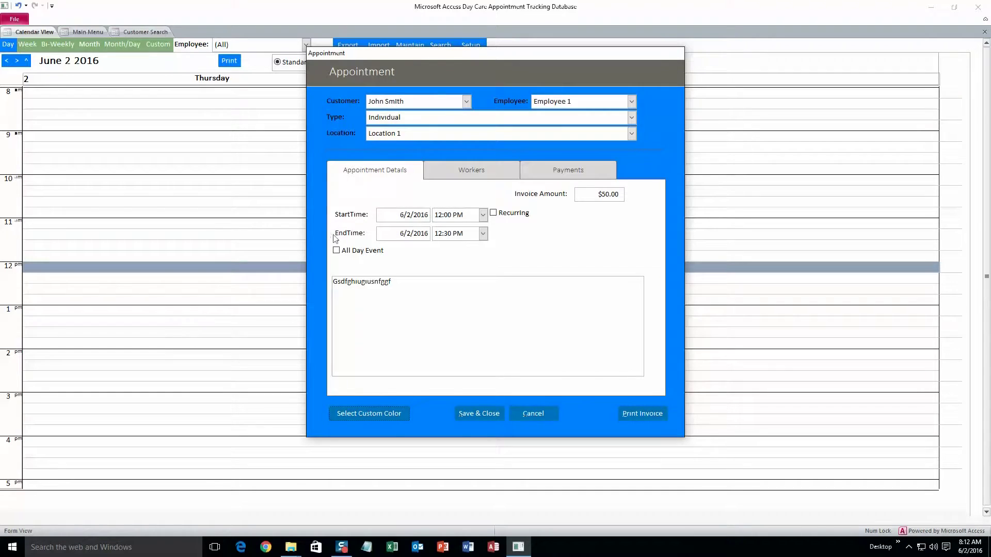
{"action": "left_click", "coordinate": [475, 416]}
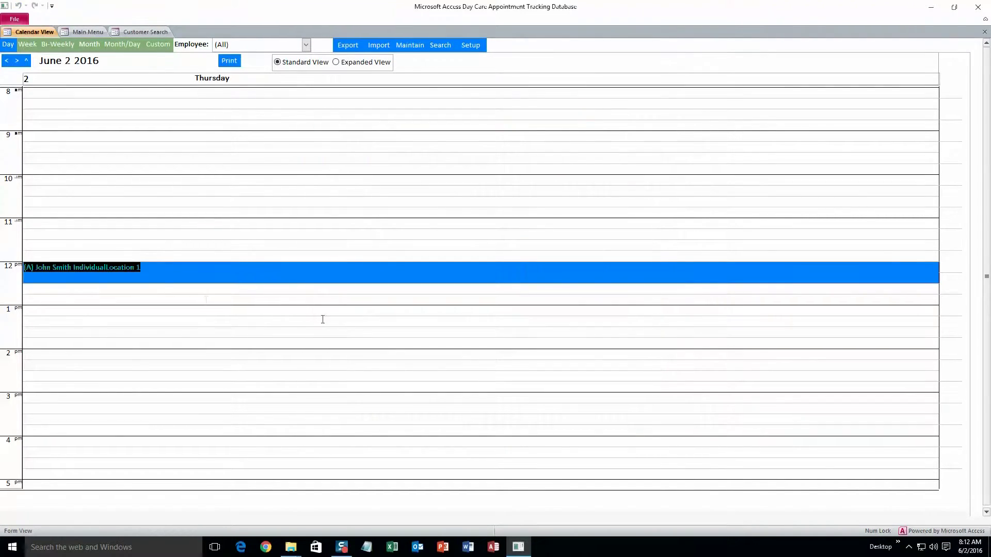
Step: Select time slots, step through June 1–3, and jump back to today via the date picker
{"action": "left_click", "coordinate": [162, 297]}
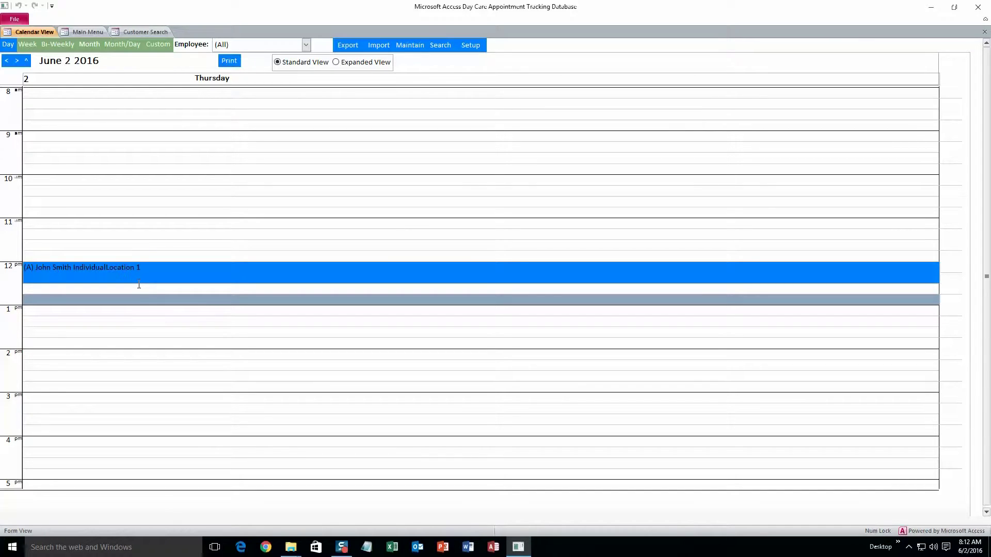
{"action": "left_click", "coordinate": [134, 297]}
{"action": "left_click", "coordinate": [17, 62]}
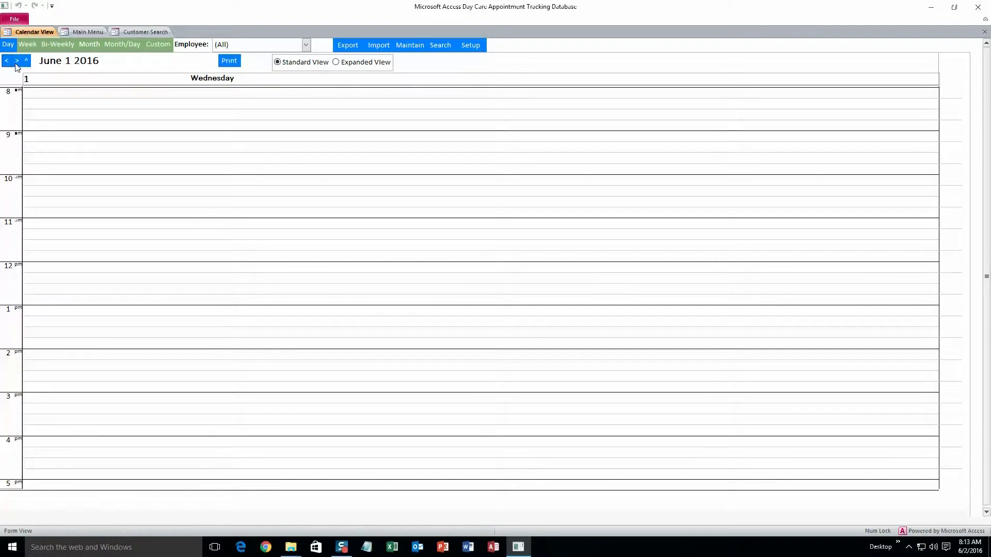
{"action": "double_click", "coordinate": [17, 62]}
{"action": "left_click", "coordinate": [25, 61]}
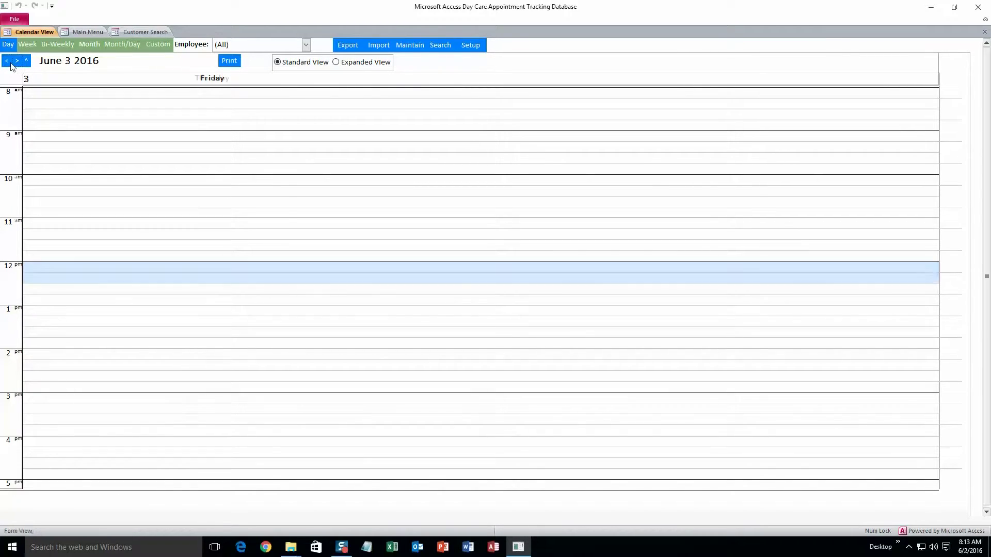
{"action": "left_click", "coordinate": [26, 61]}
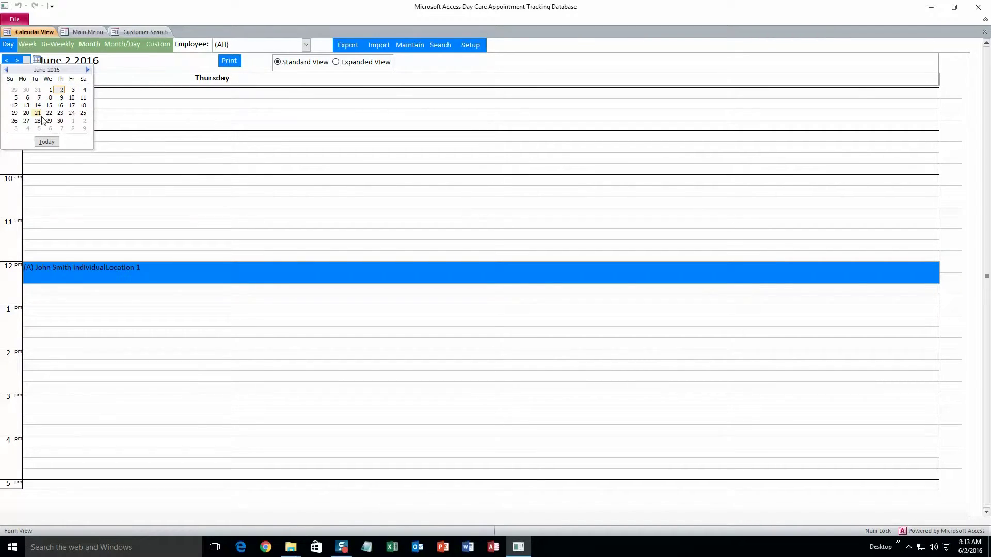
{"action": "left_click", "coordinate": [52, 145]}
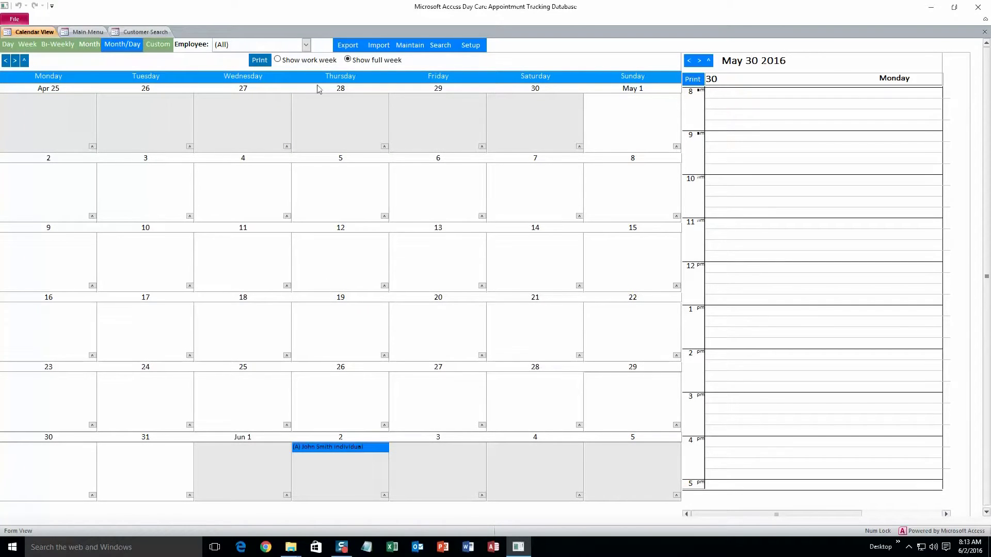
Step: Advance the day panel to June 2 and switch to the single Day view
{"action": "left_click", "coordinate": [701, 61]}
{"action": "left_click", "coordinate": [701, 61]}
{"action": "left_click", "coordinate": [701, 61]}
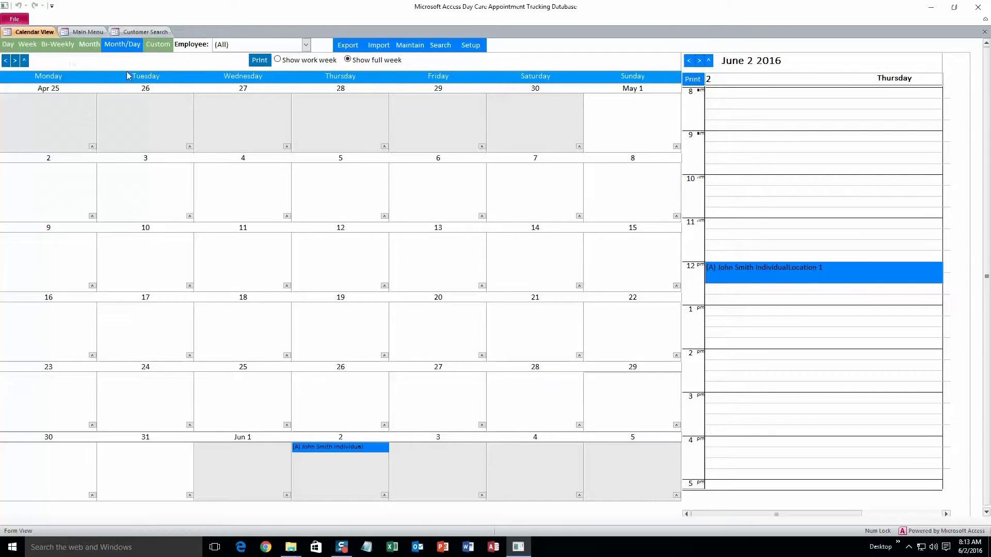
{"action": "left_click", "coordinate": [7, 45]}
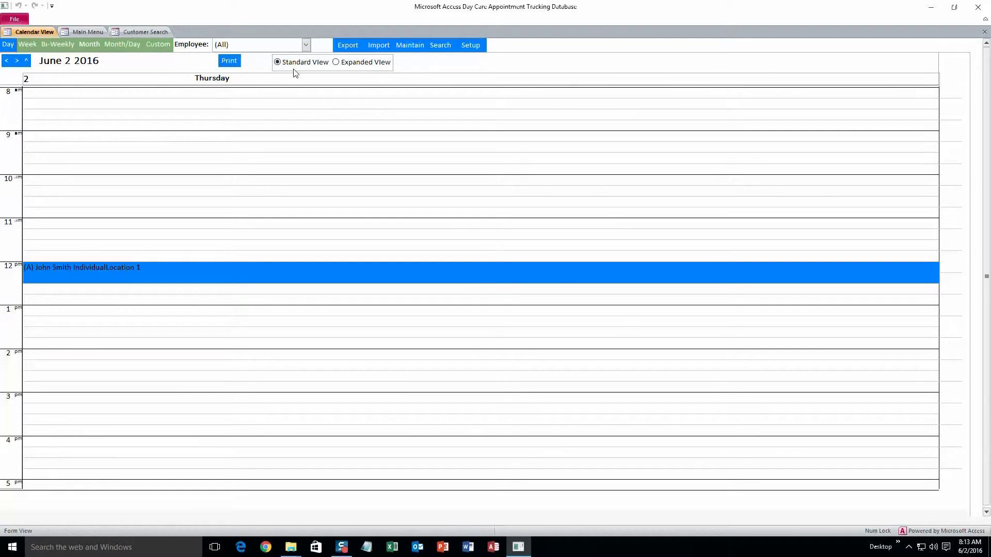
Step: Filter the calendar to Employee 2, then Employee 1, and return to the Main Menu
{"action": "left_click", "coordinate": [306, 46]}
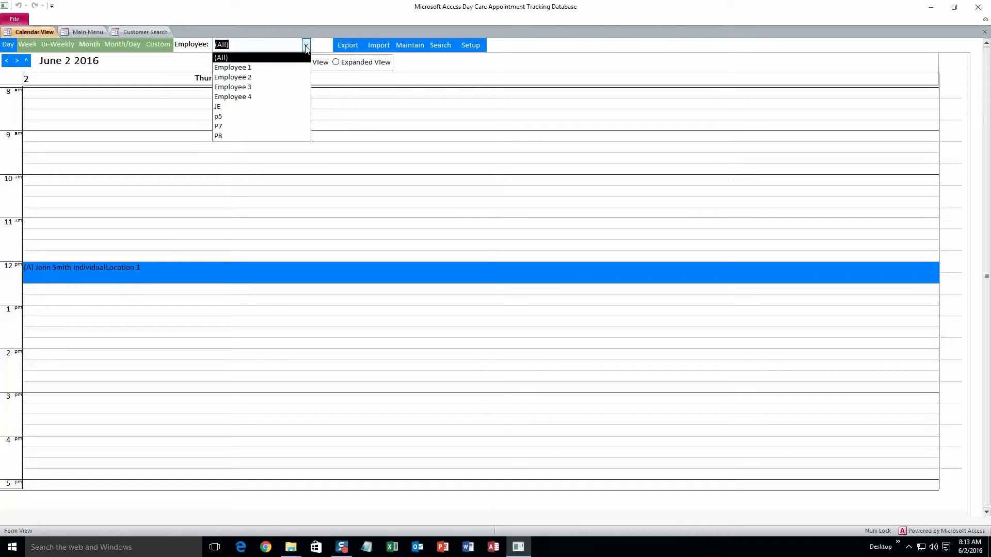
{"action": "left_click", "coordinate": [256, 78]}
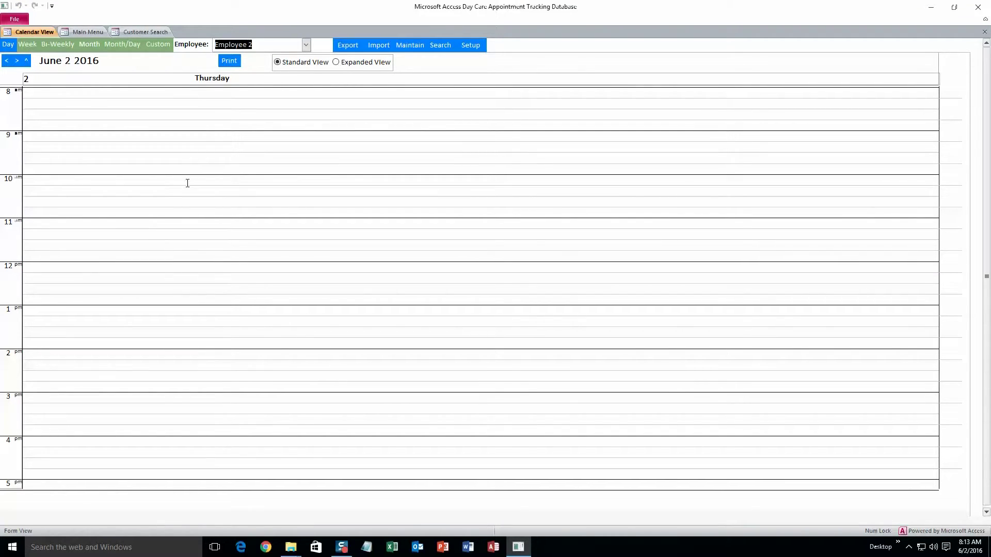
{"action": "left_click", "coordinate": [306, 45]}
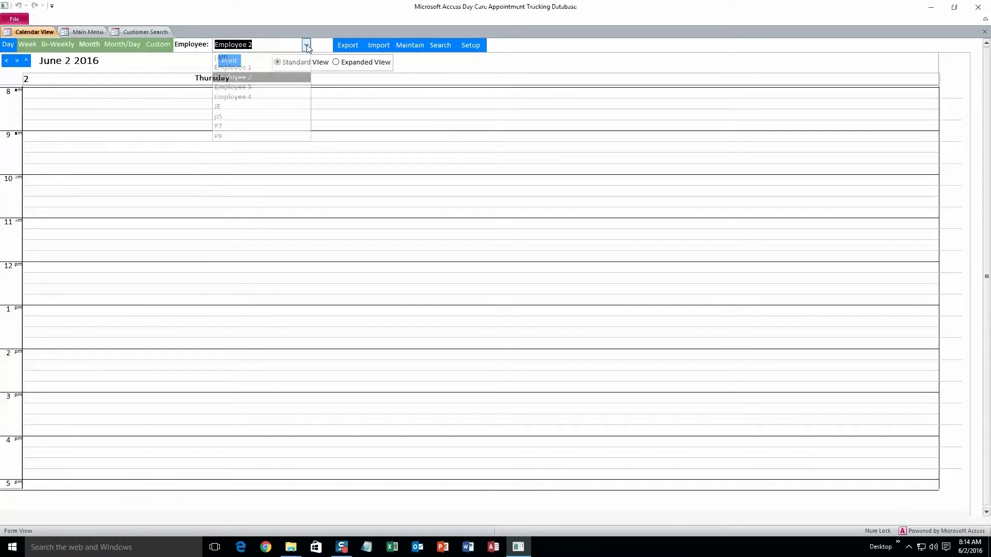
{"action": "left_click", "coordinate": [282, 71]}
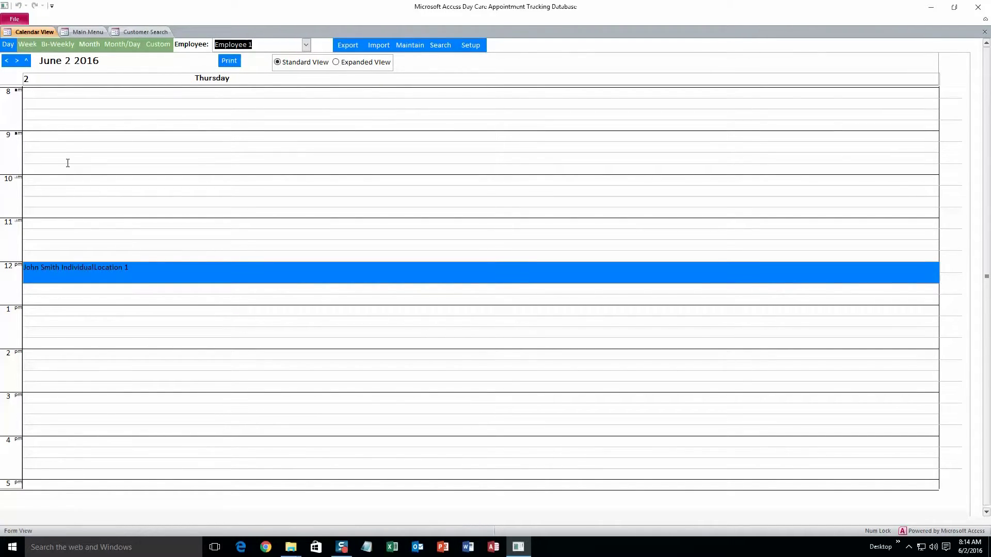
{"action": "left_click", "coordinate": [94, 31]}
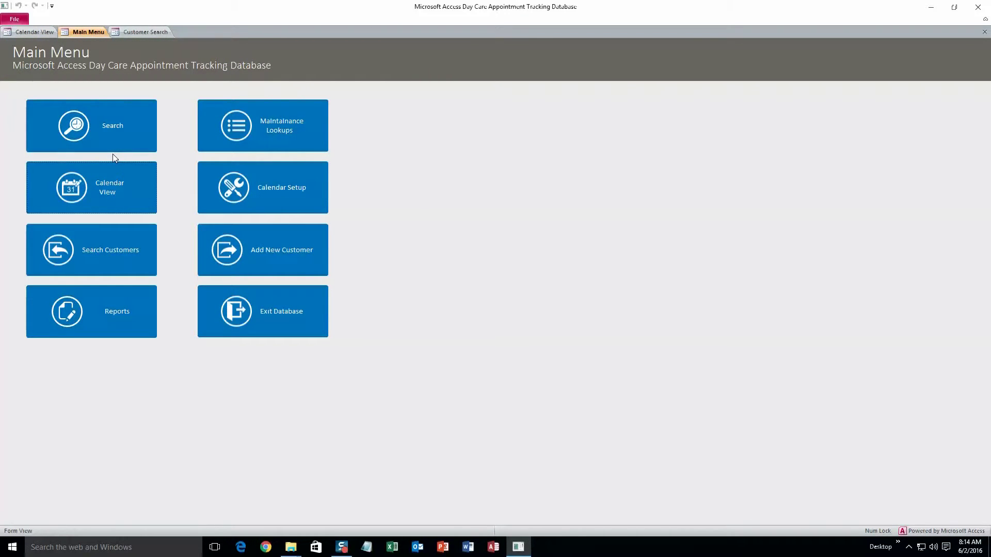
Step: Search the calendar for Employee 1's appointments and view the found one in the calendar
{"action": "left_click", "coordinate": [122, 141]}
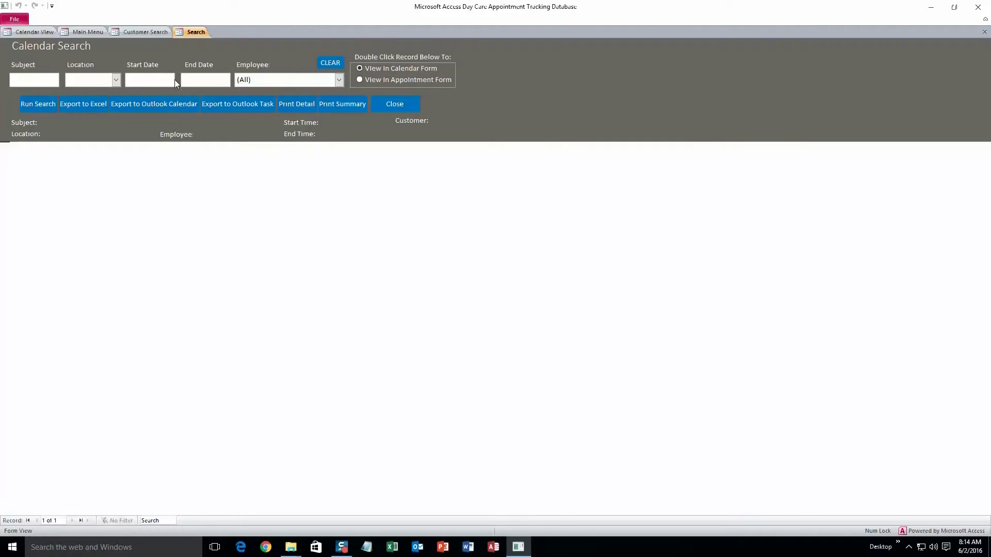
{"action": "left_click", "coordinate": [339, 80]}
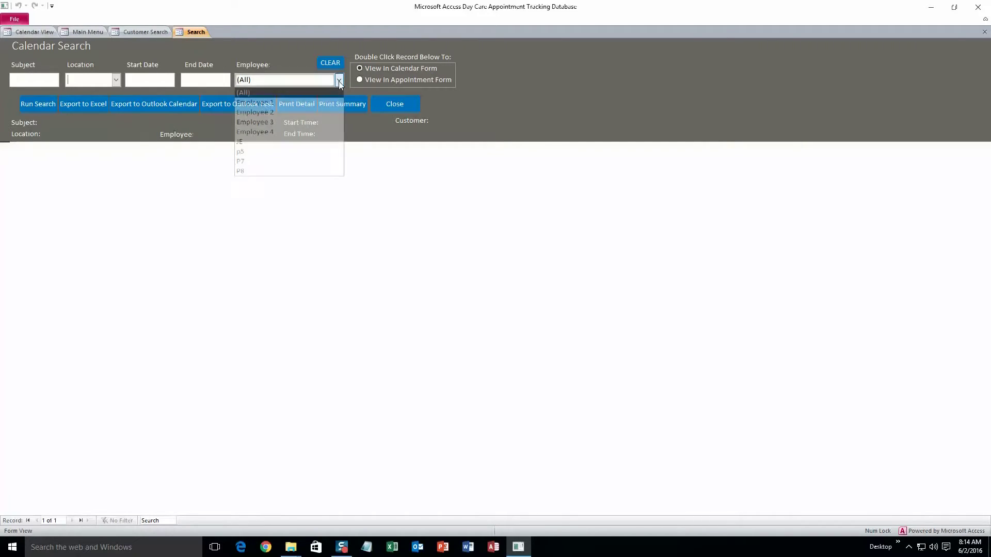
{"action": "left_click", "coordinate": [293, 104]}
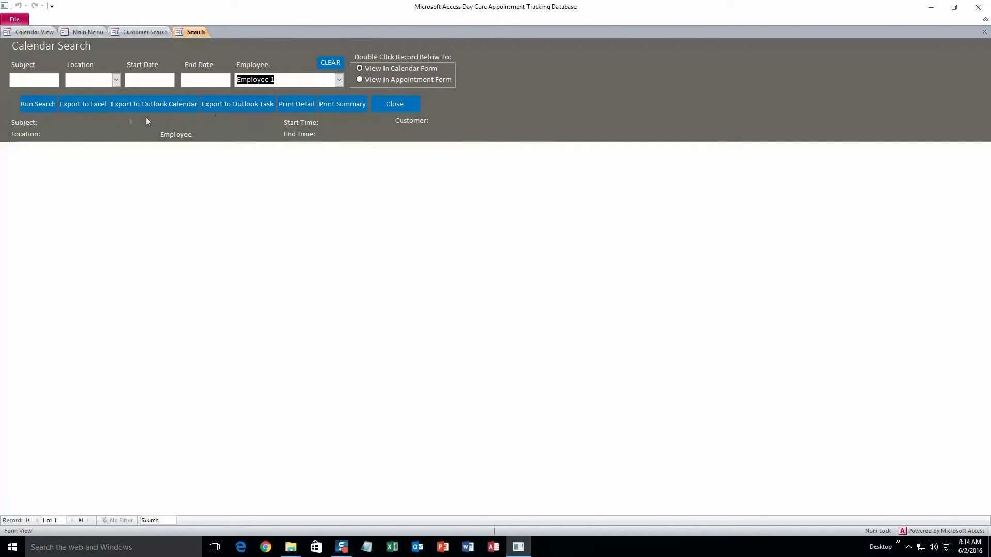
{"action": "left_click", "coordinate": [55, 103]}
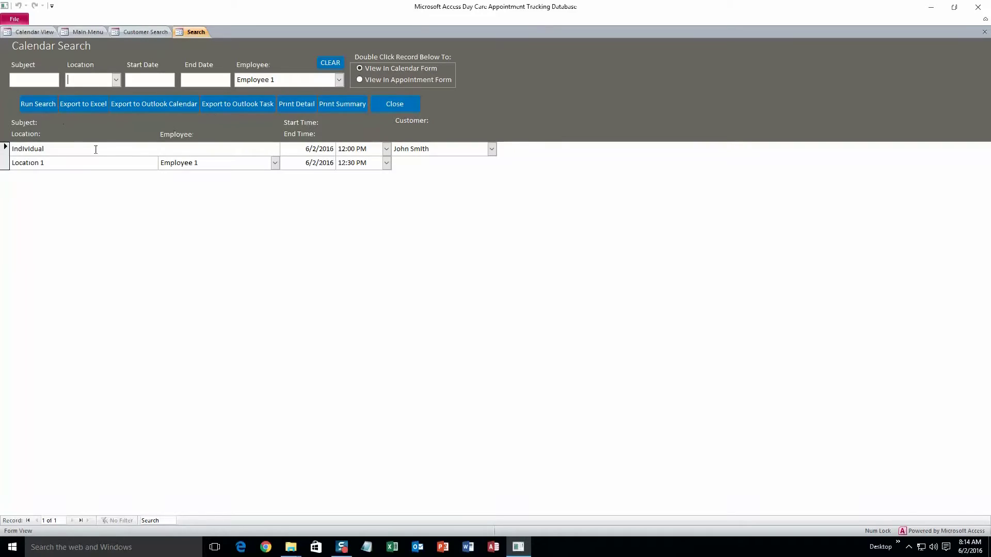
{"action": "double_click", "coordinate": [126, 161]}
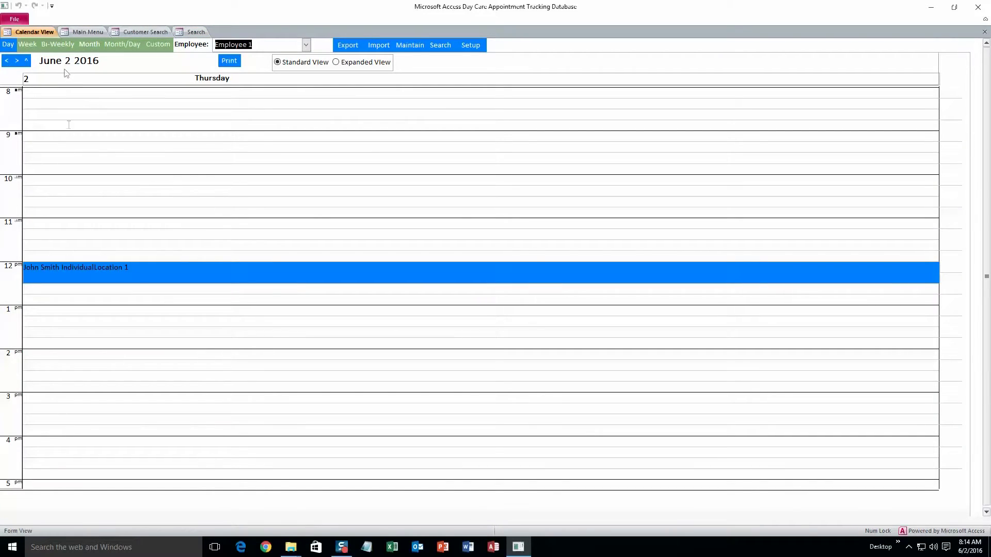
{"action": "left_click", "coordinate": [187, 33]}
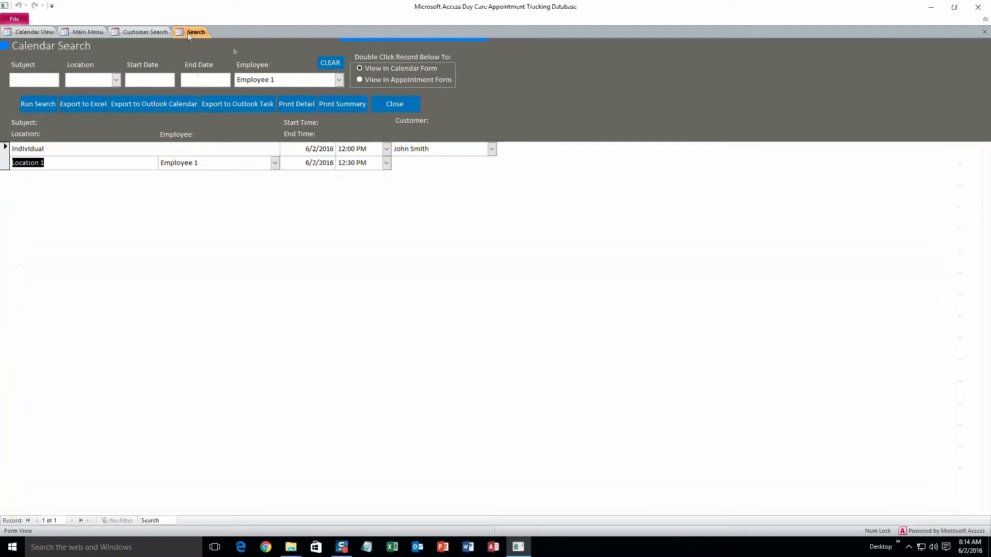
Step: Open the found $50.00 appointment in its form, save it, then open Lookup Maintenance
{"action": "left_click", "coordinate": [359, 81]}
{"action": "double_click", "coordinate": [143, 153]}
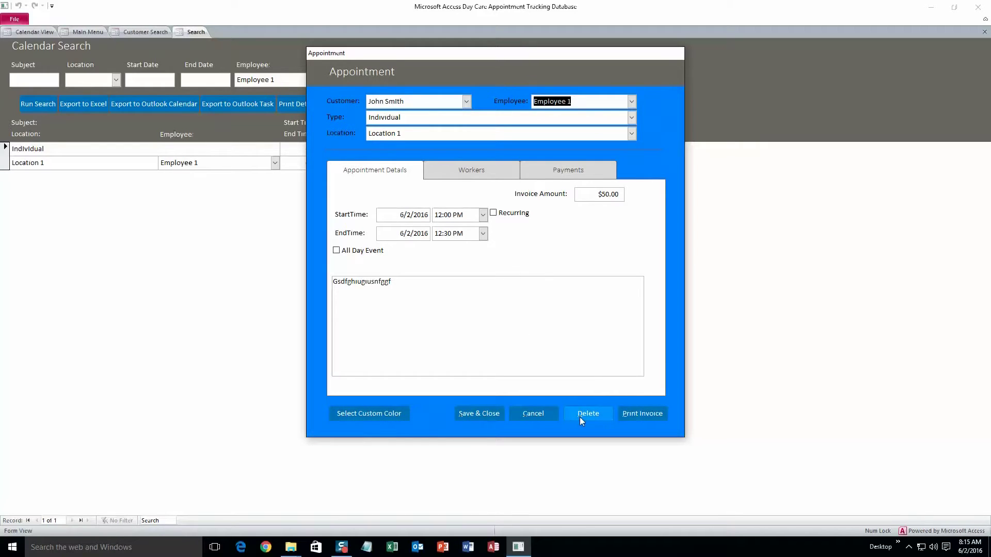
{"action": "left_click", "coordinate": [494, 419]}
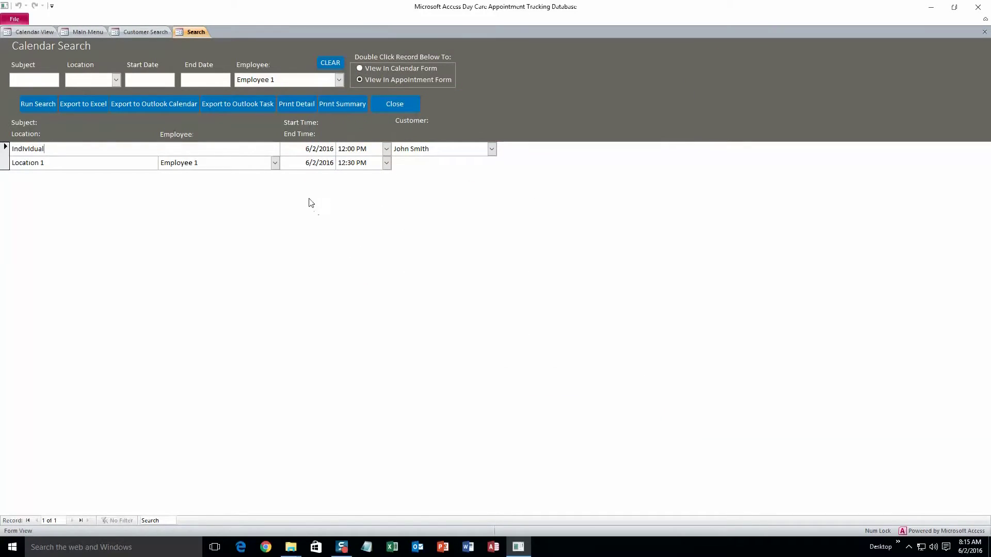
{"action": "left_click", "coordinate": [92, 33]}
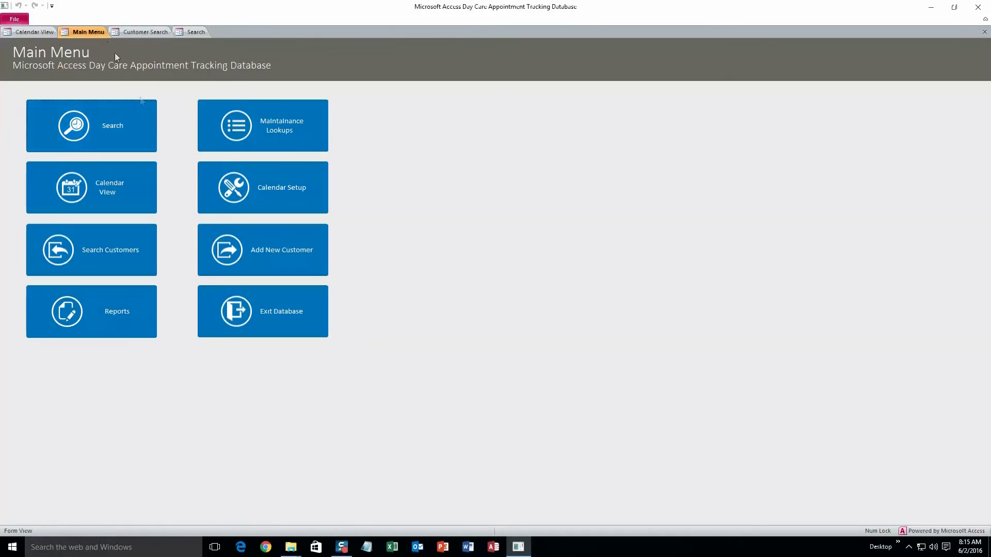
{"action": "left_click", "coordinate": [239, 134]}
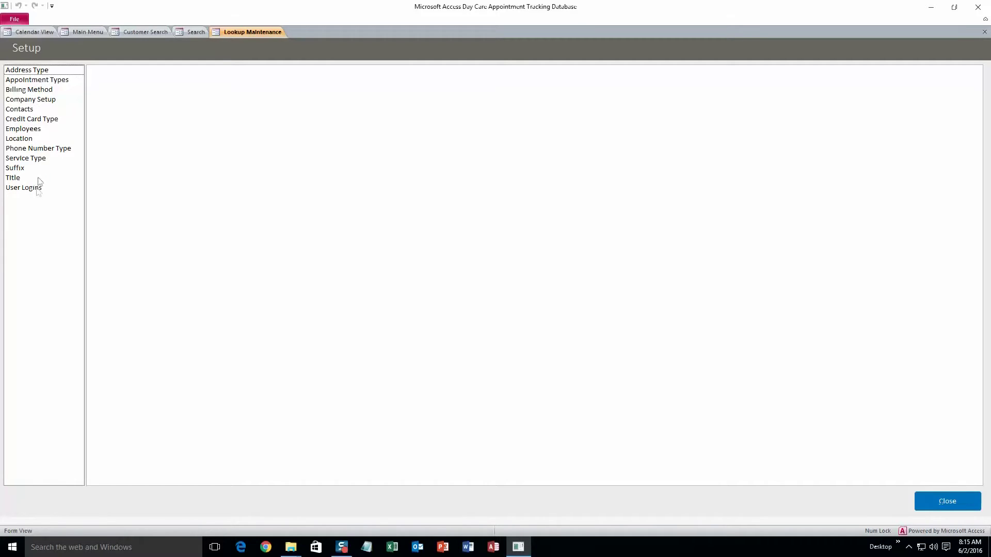
Step: In the Location lookup list, rename Location 1 to Ames
{"action": "left_click", "coordinate": [33, 140]}
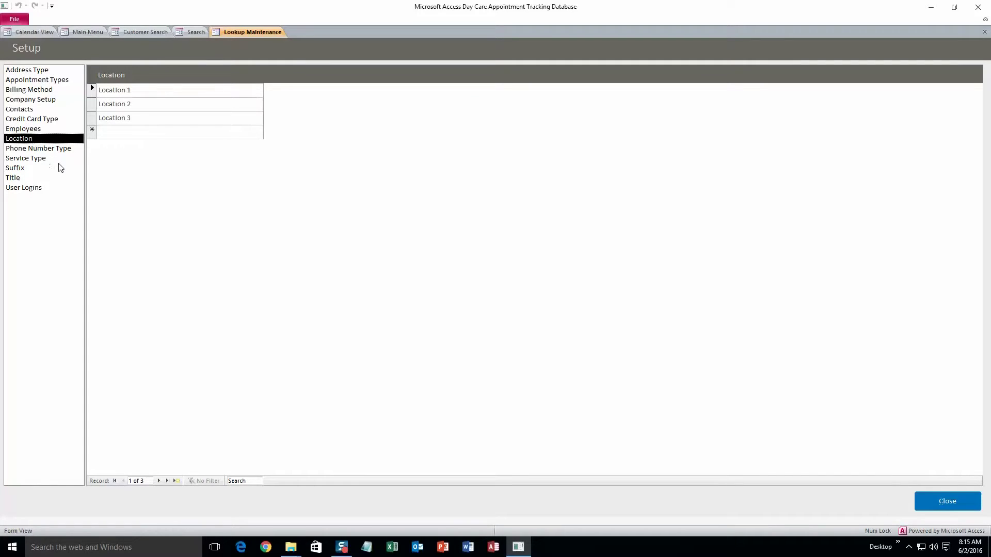
{"action": "left_click", "coordinate": [137, 89]}
{"action": "key", "text": "BackSpace"}
{"action": "key", "text": "BackSpace"}
{"action": "key", "text": "BackSpace"}
{"action": "key", "text": "BackSpace"}
{"action": "key", "text": "BackSpace"}
{"action": "key", "text": "BackSpace"}
{"action": "key", "text": "BackSpace"}
{"action": "key", "text": "BackSpace"}
{"action": "key", "text": "BackSpace"}
{"action": "key", "text": "BackSpace"}
{"action": "type", "text": "Ames"}
Step: Add a New York location to the lookups and close the maintenance form
{"action": "left_click", "coordinate": [115, 129]}
{"action": "type", "text": "New"}
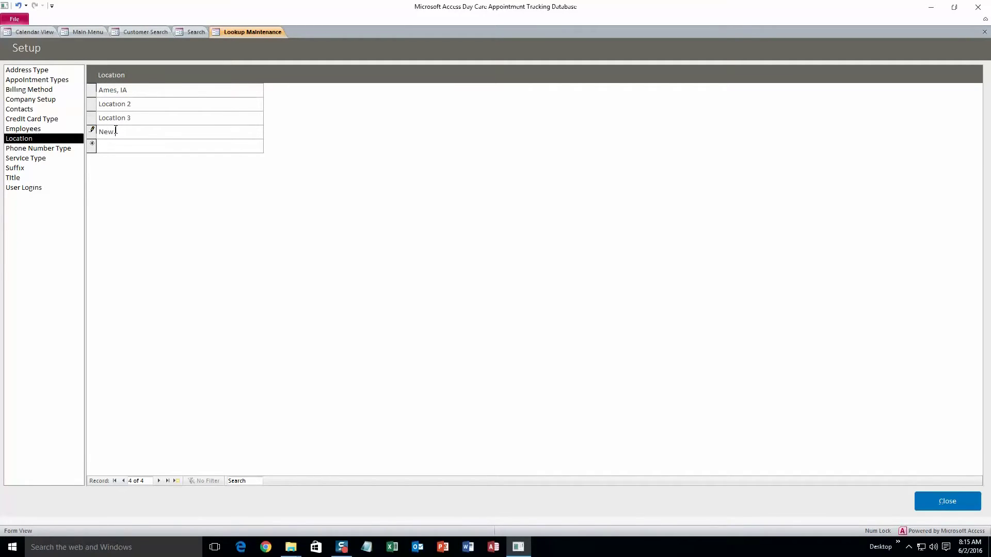
{"action": "type", "text": " York"}
{"action": "left_click", "coordinate": [945, 508]}
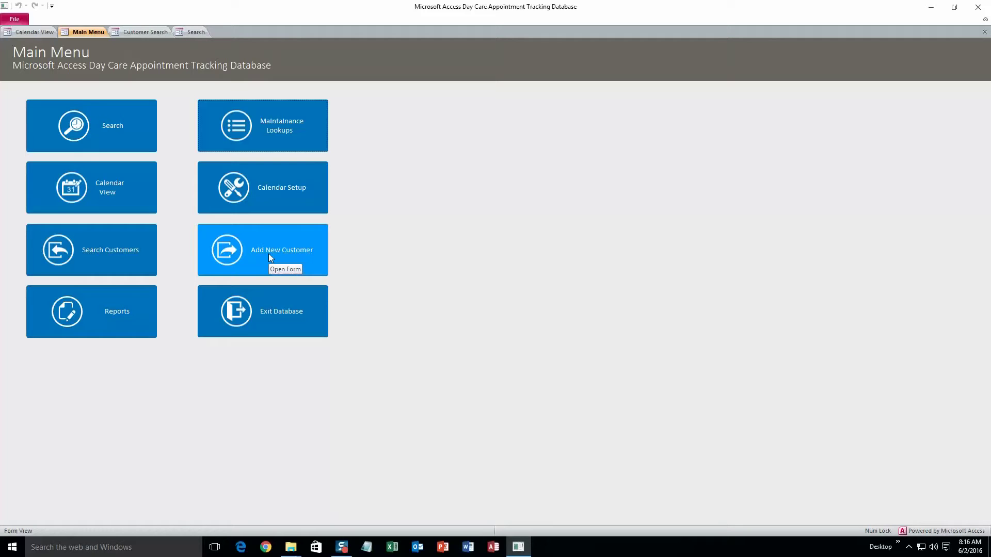
{"action": "left_click", "coordinate": [137, 192]}
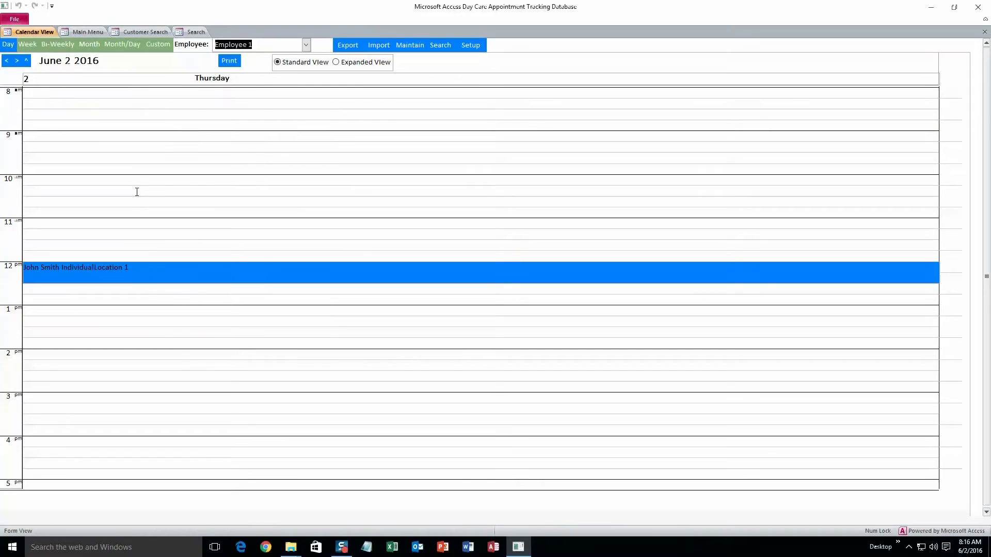
{"action": "double_click", "coordinate": [98, 180]}
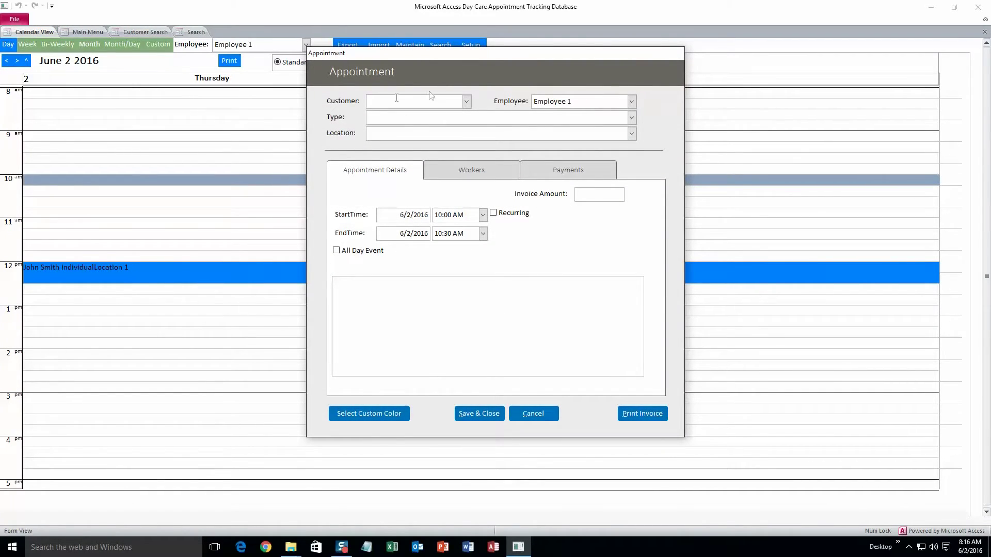
{"action": "left_click", "coordinate": [632, 134]}
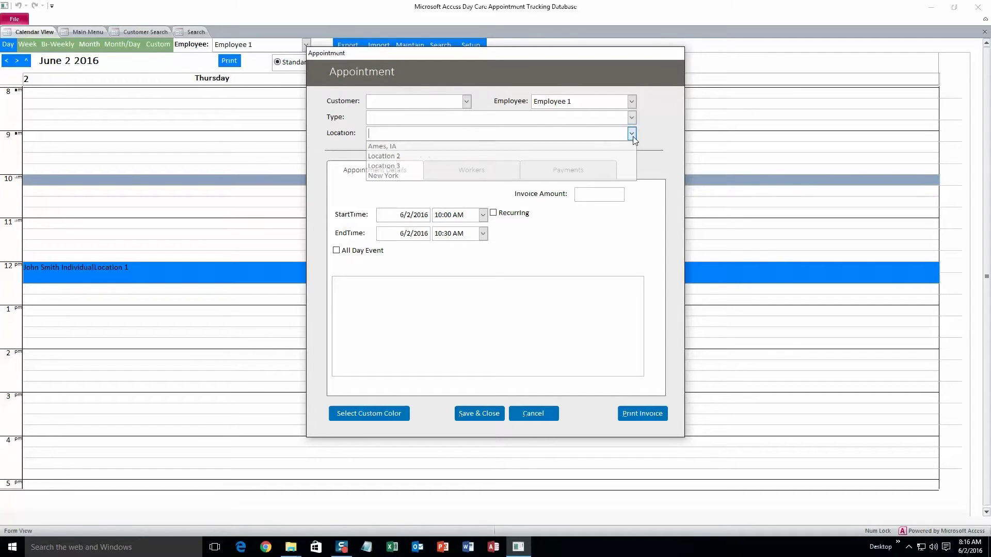
{"action": "left_click", "coordinate": [408, 146]}
{"action": "left_click", "coordinate": [530, 412]}
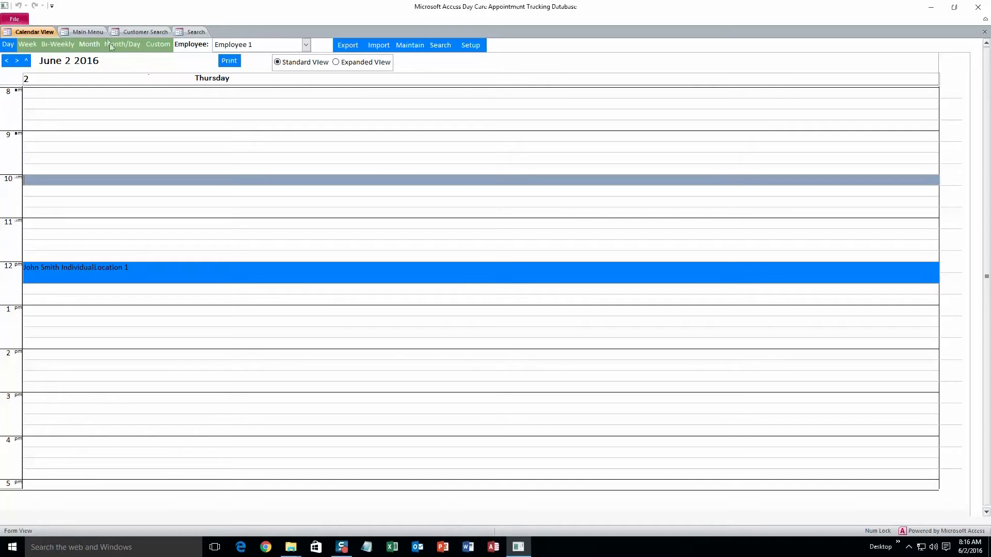
{"action": "left_click", "coordinate": [98, 33]}
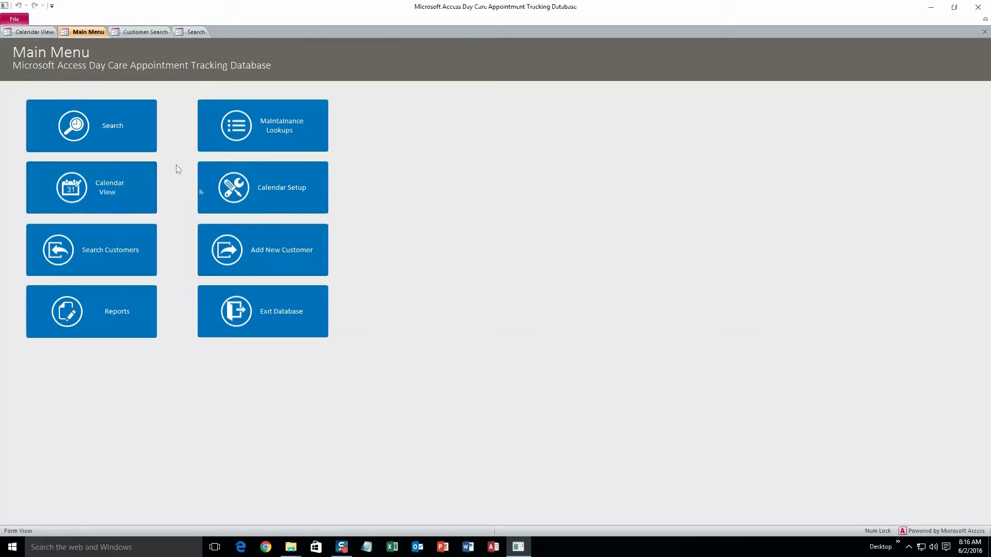
Step: In Calendar Setup, set the first day of the week to Sunday and the day/week start time to 08:15 AM
{"action": "left_click", "coordinate": [250, 196]}
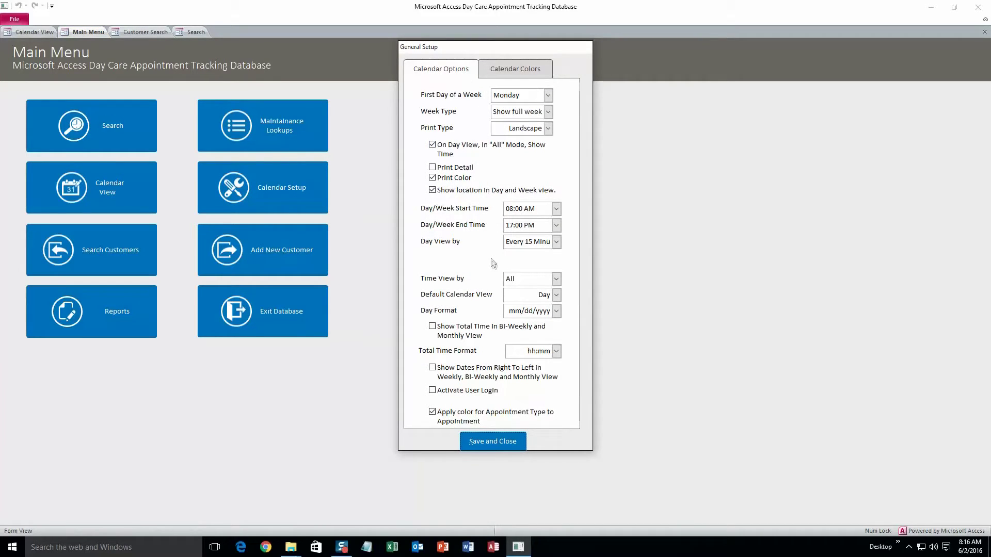
{"action": "left_click", "coordinate": [549, 95]}
{"action": "left_click", "coordinate": [516, 106]}
{"action": "left_click", "coordinate": [556, 209]}
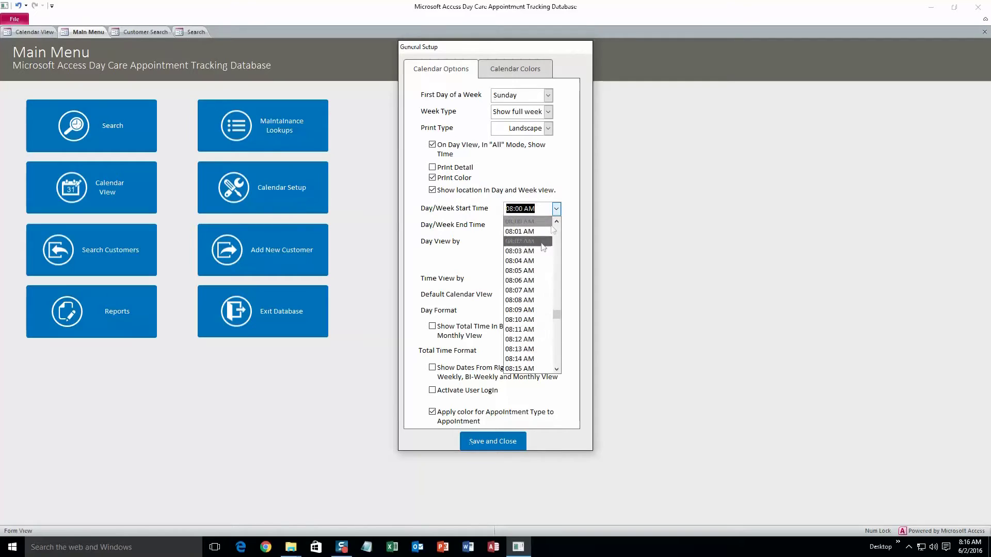
{"action": "left_click", "coordinate": [537, 361]}
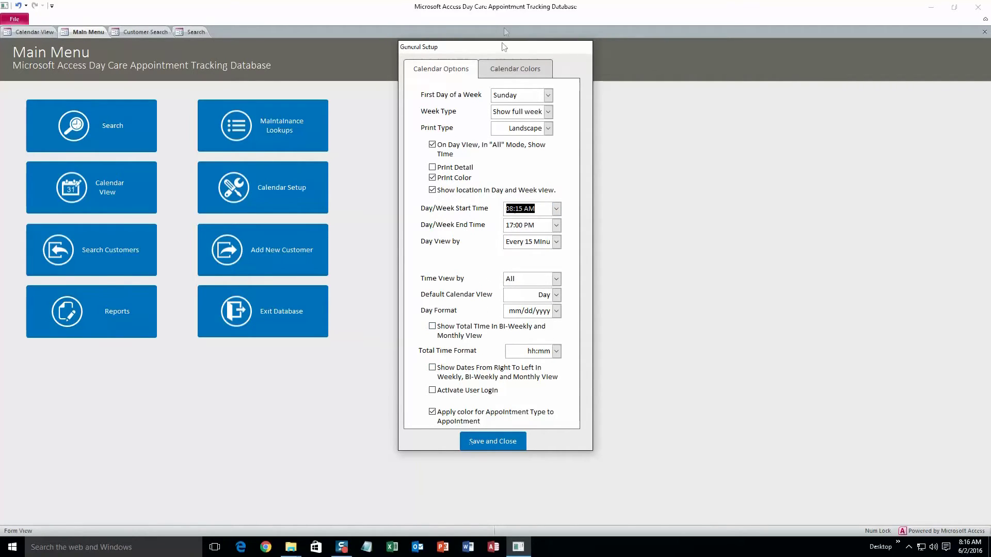
Step: Review the calendar button colours without changing them, then save and close the setup
{"action": "left_click", "coordinate": [505, 69]}
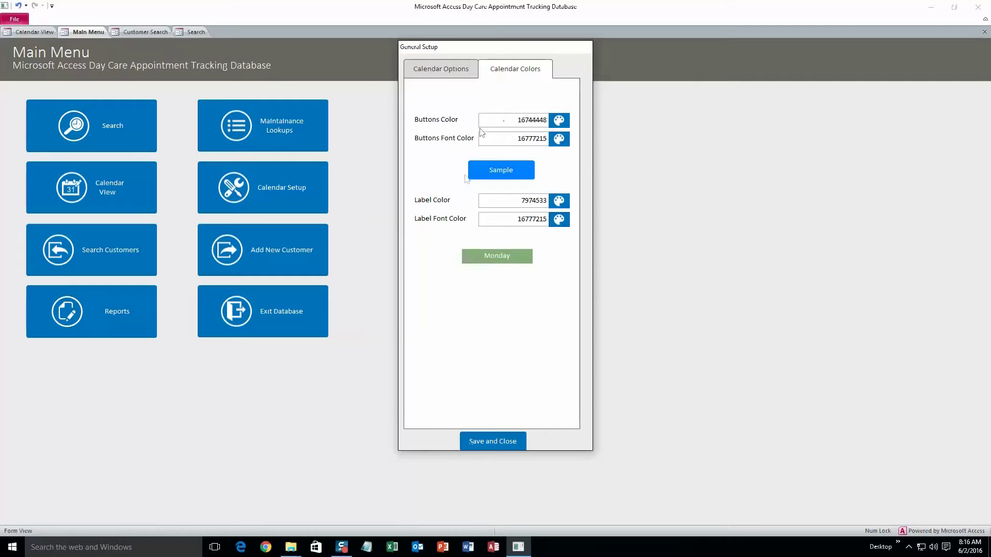
{"action": "left_click", "coordinate": [560, 124]}
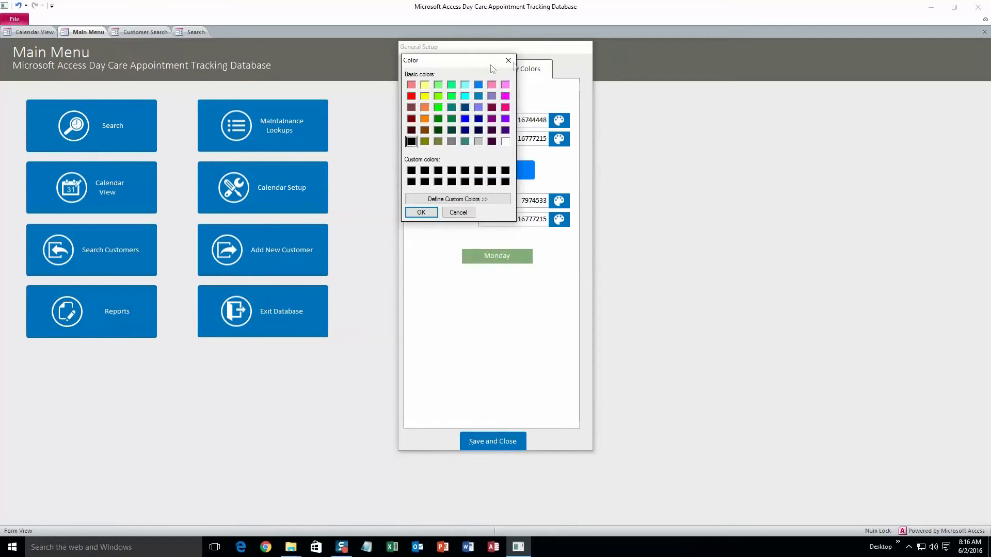
{"action": "left_click", "coordinate": [513, 60]}
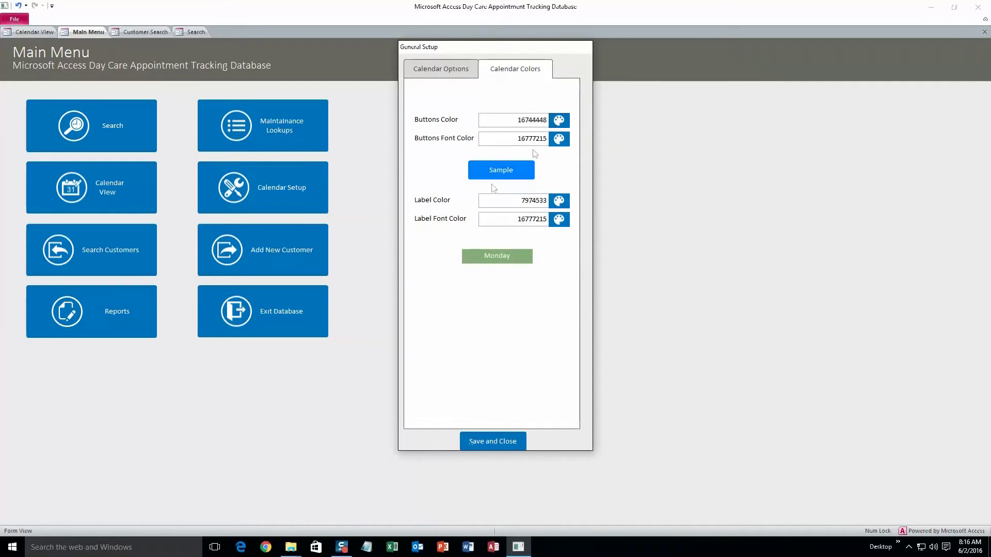
{"action": "left_click", "coordinate": [505, 443]}
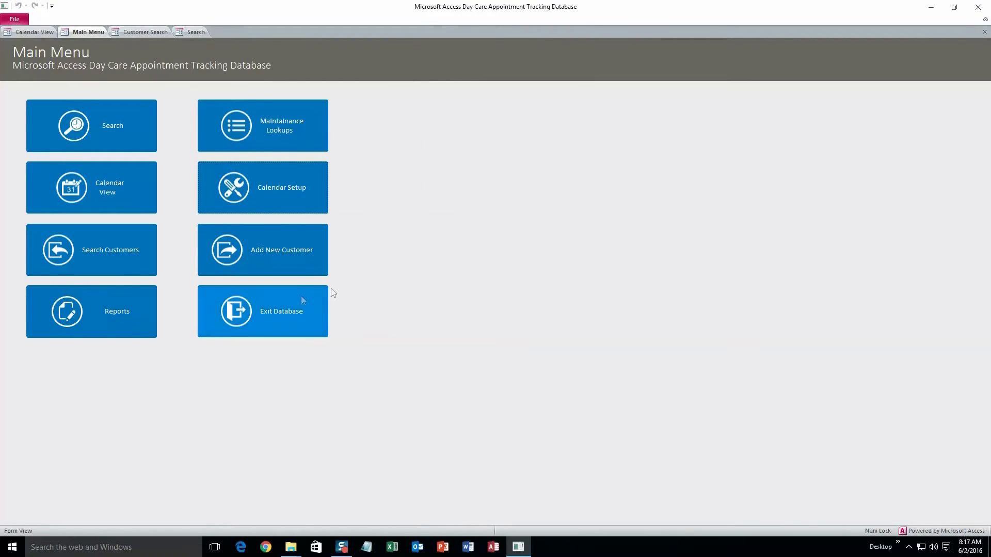
Step: In Reports, try printing invoices with no dates and dismiss the missing-date warning
{"action": "left_click", "coordinate": [111, 321]}
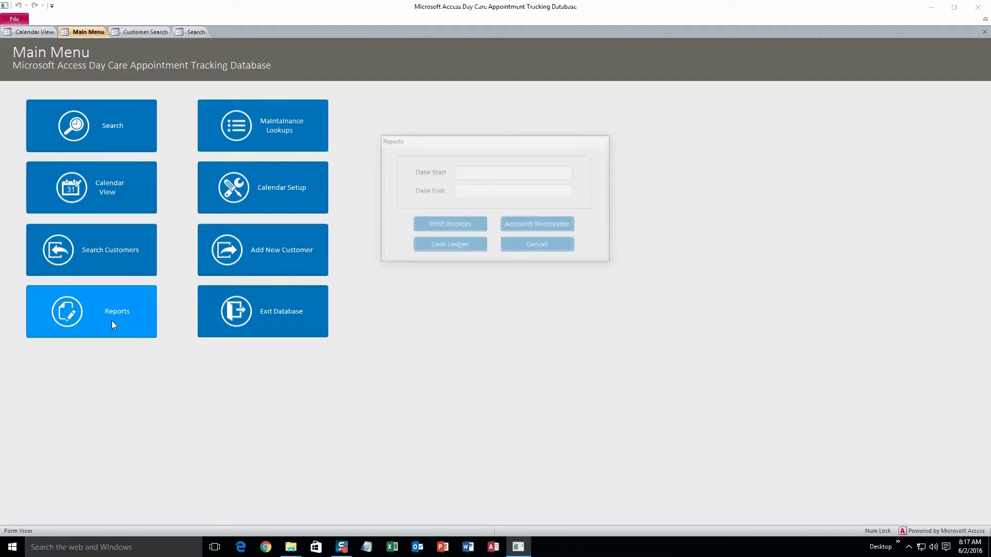
{"action": "left_click", "coordinate": [484, 175]}
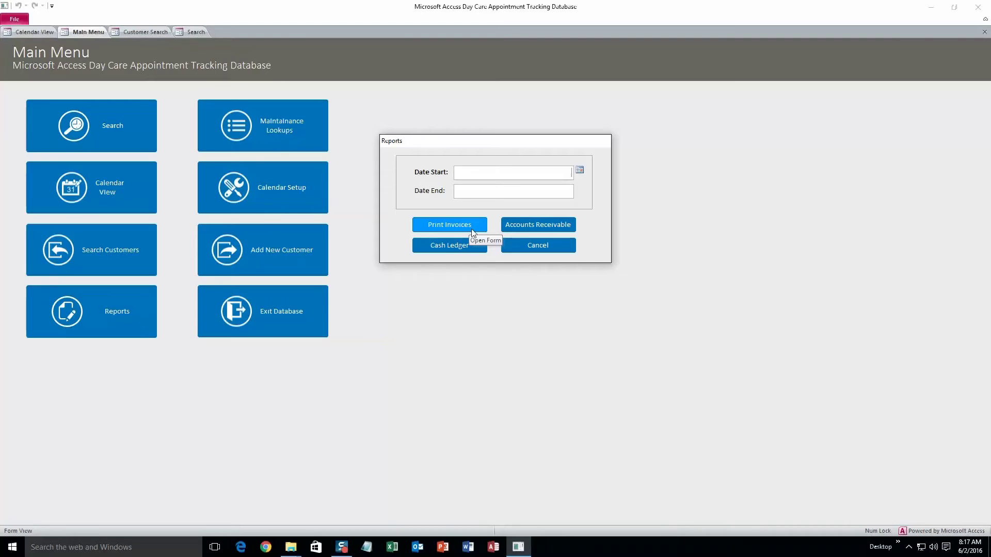
{"action": "left_click", "coordinate": [472, 229]}
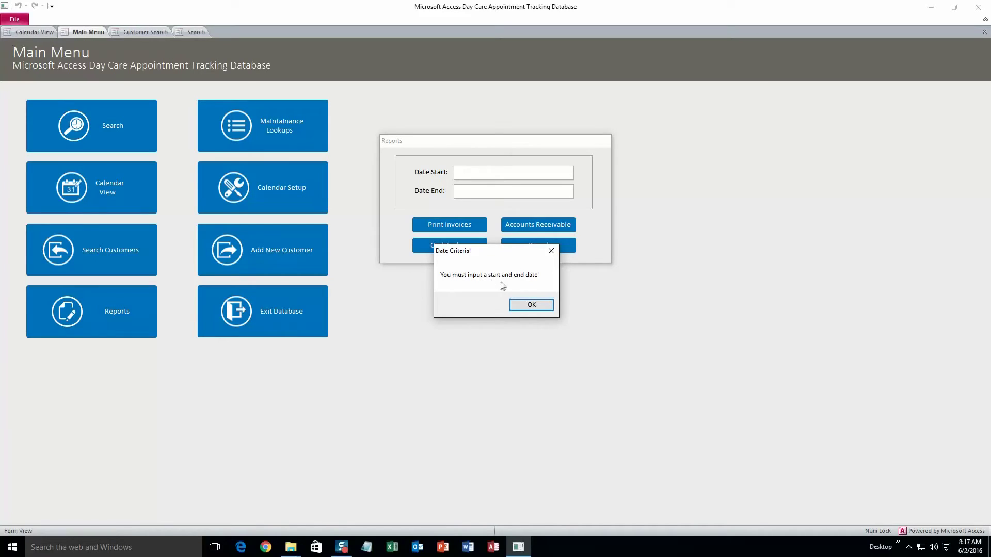
{"action": "left_click", "coordinate": [530, 305]}
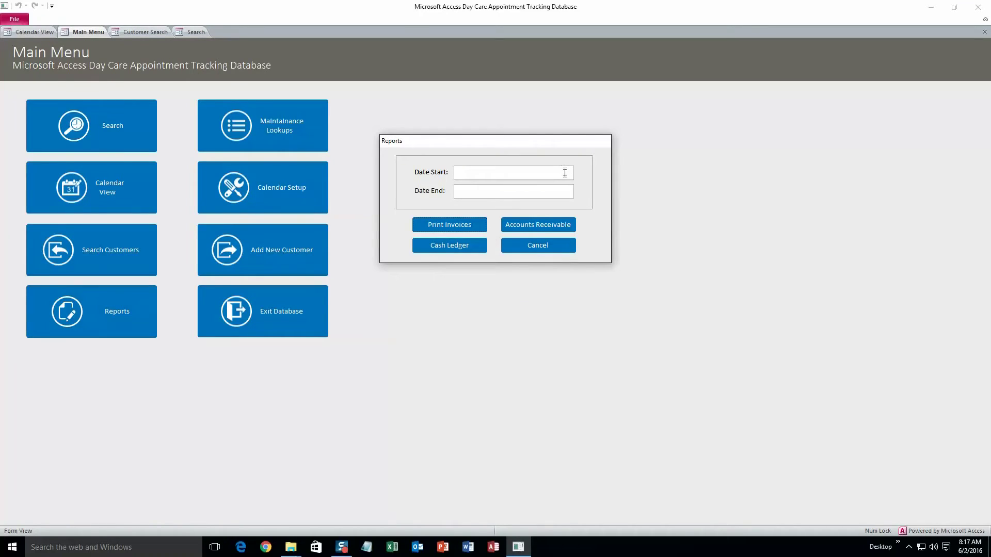
Step: Preview invoices for Date Start 6/1/2016 through Date End 6/15/2016
{"action": "left_click", "coordinate": [581, 171]}
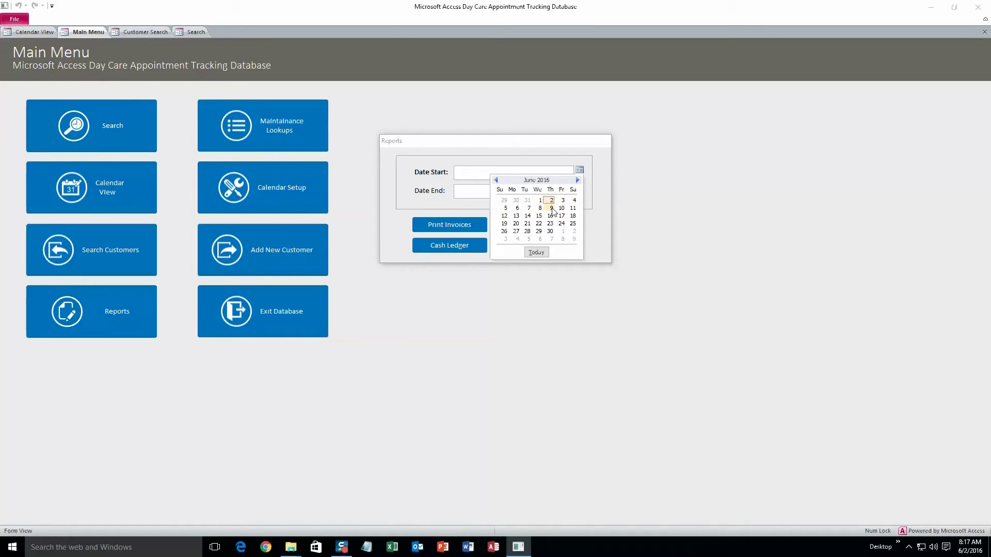
{"action": "left_click", "coordinate": [540, 201]}
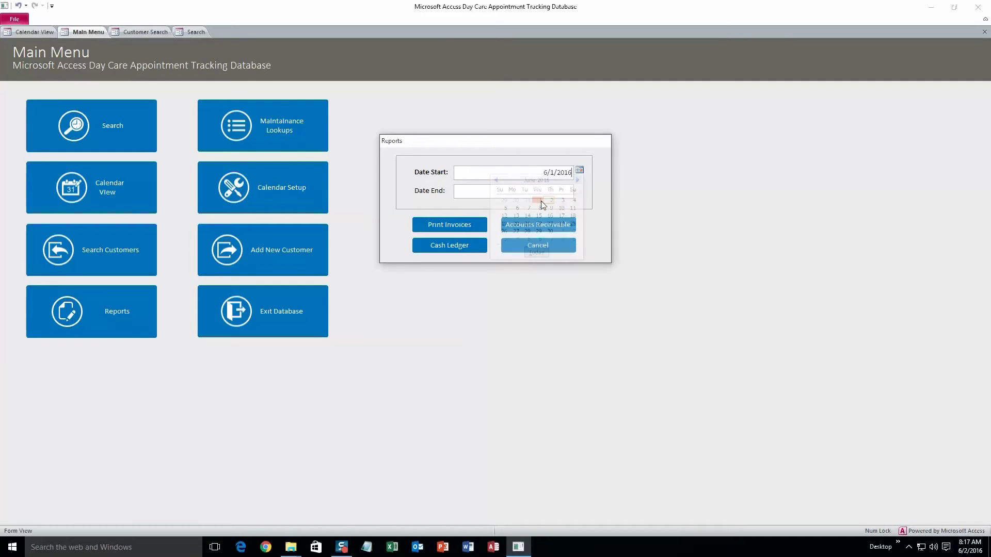
{"action": "left_click", "coordinate": [563, 196]}
{"action": "left_click", "coordinate": [580, 188]}
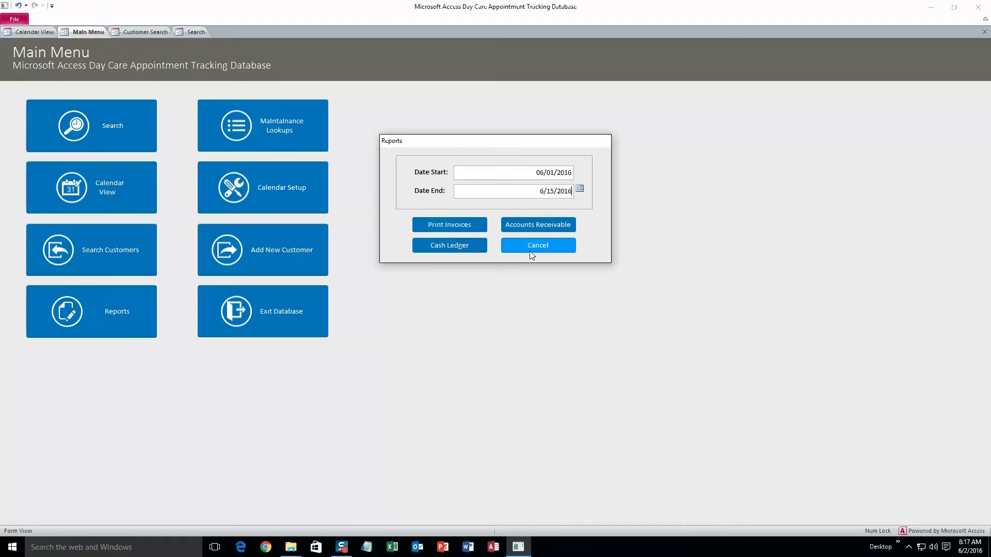
{"action": "left_click", "coordinate": [475, 229]}
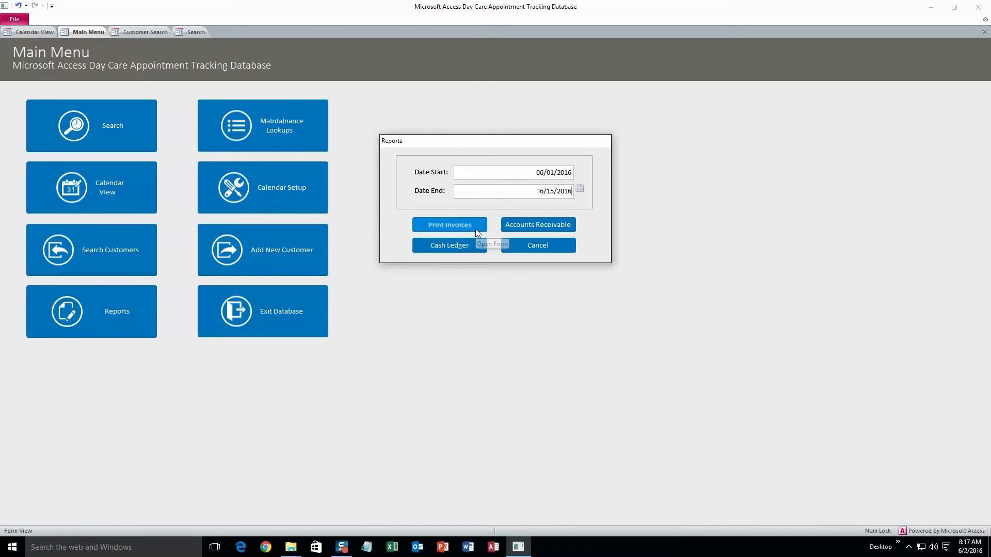
Step: Move the Reports box aside to view the invoice, close it, and switch back through the form tabs
{"action": "left_click_drag", "start_coordinate": [498, 144], "coordinate": [718, 211]}
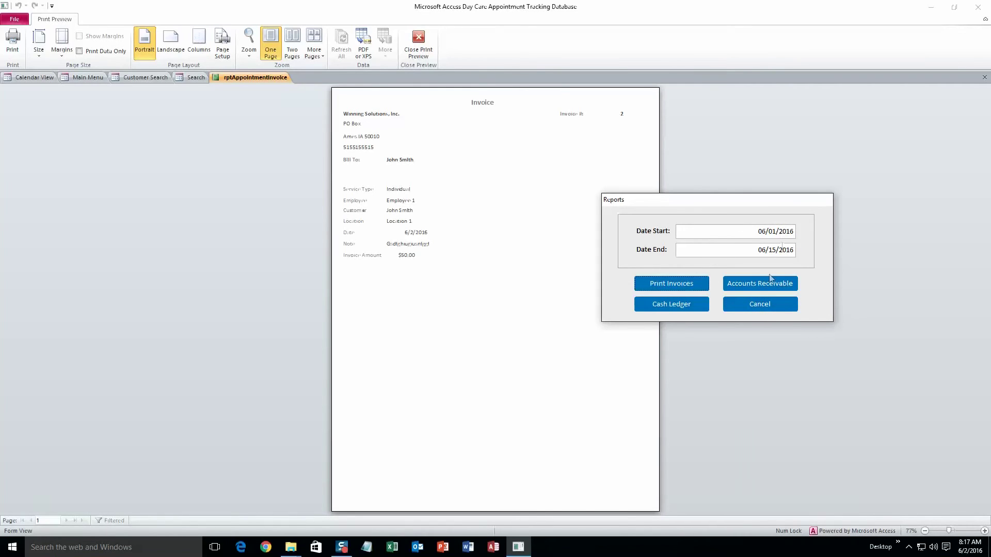
{"action": "left_click", "coordinate": [760, 304]}
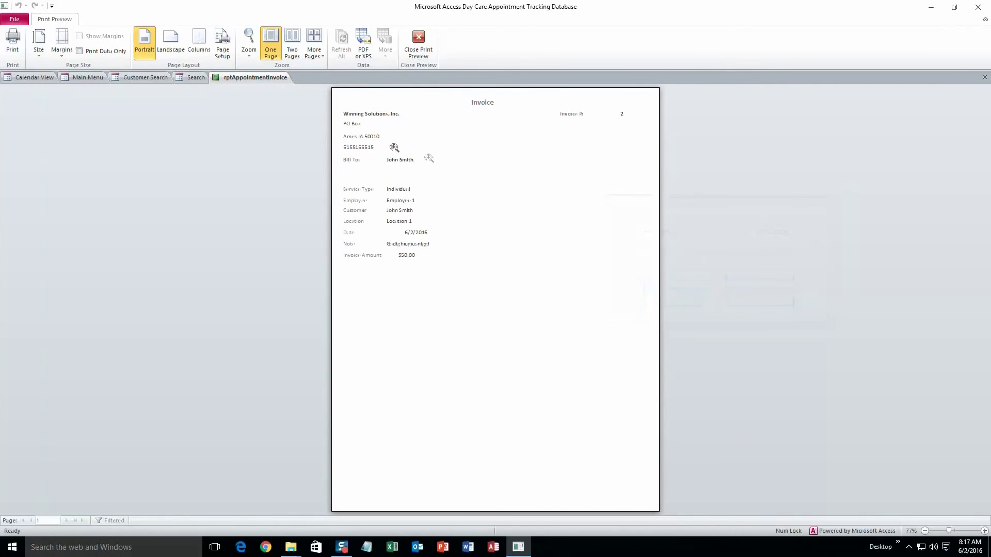
{"action": "left_click", "coordinate": [185, 81]}
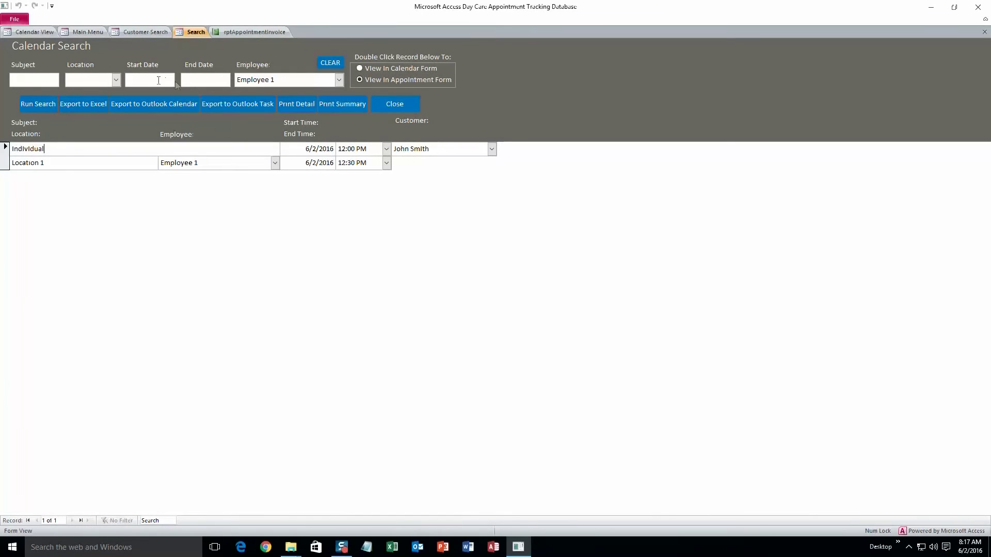
{"action": "left_click", "coordinate": [158, 32]}
{"action": "left_click", "coordinate": [79, 33]}
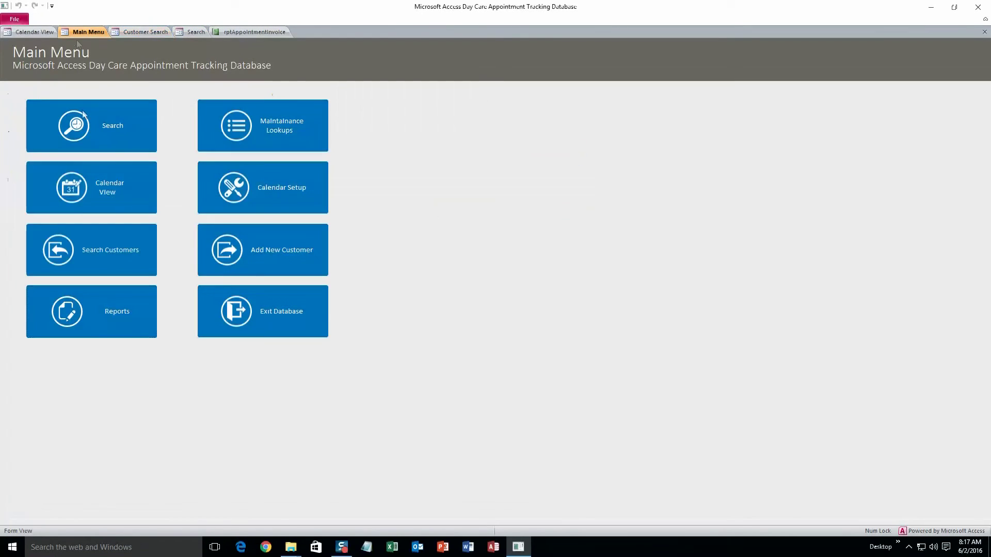